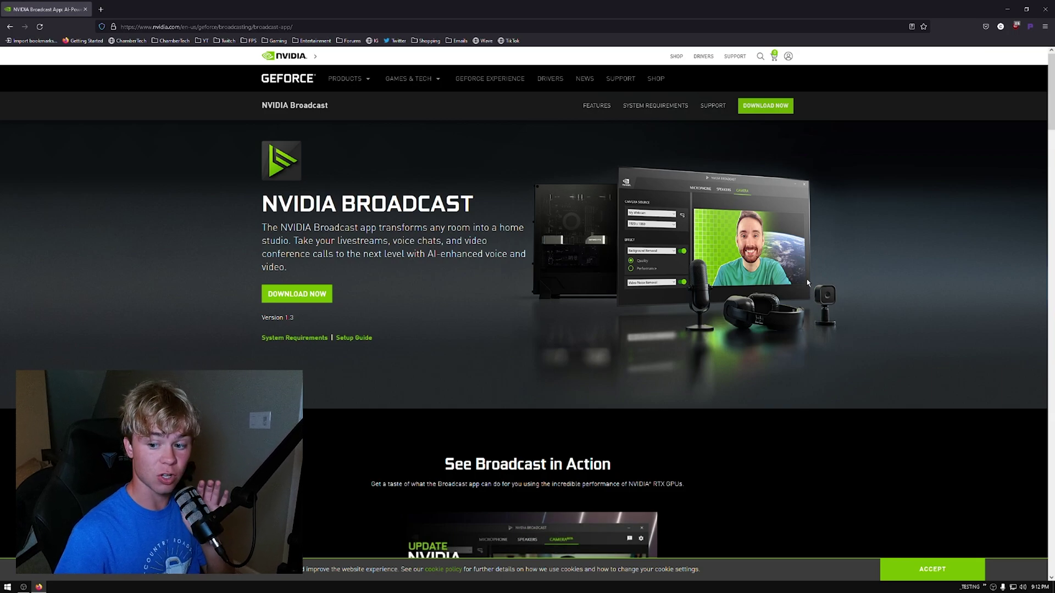
Read the NVIDIA Broadcast features and system requirements, then close the browser
scroll(808, 285, "down", 3)
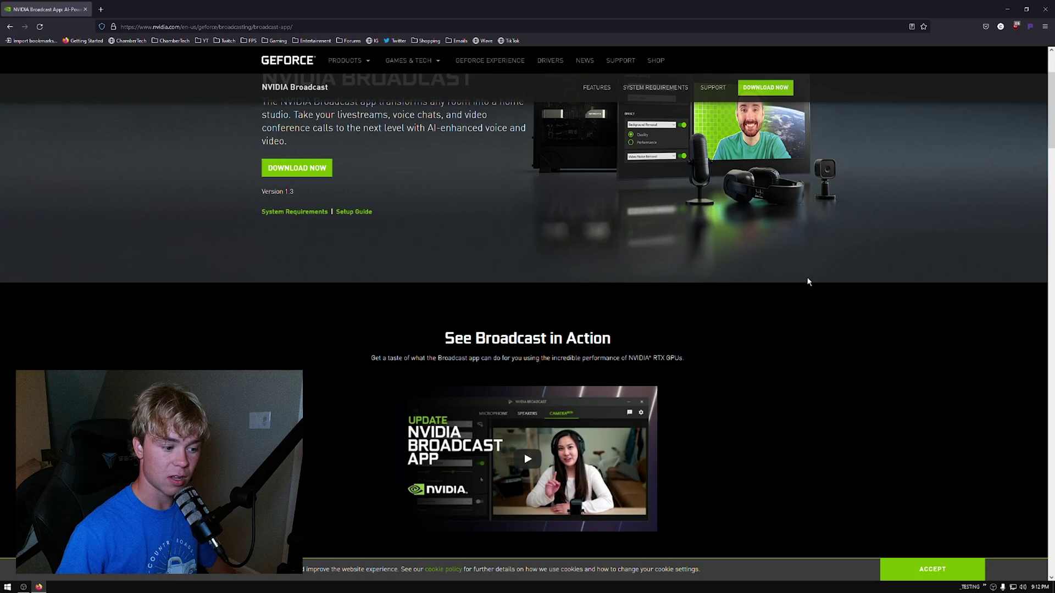
scroll(808, 281, "down", 10)
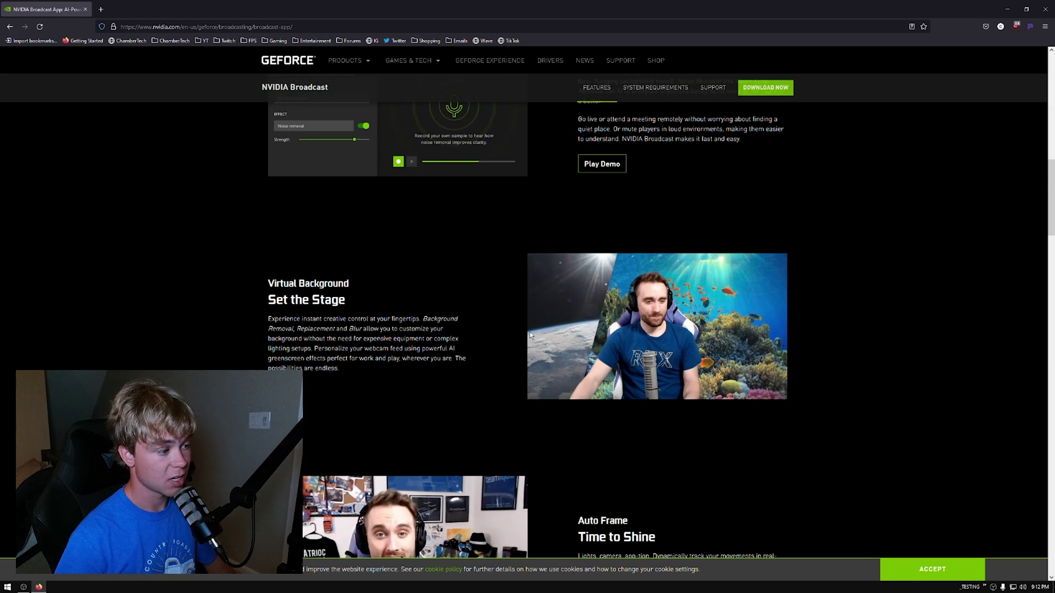
scroll(530, 332, "down", 4)
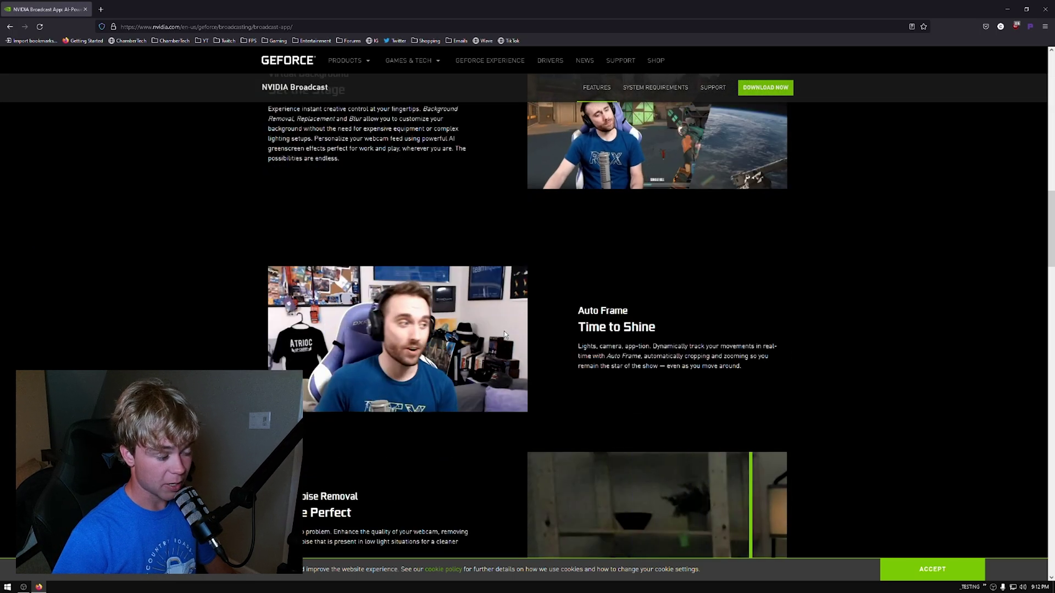
scroll(505, 333, "down", 2)
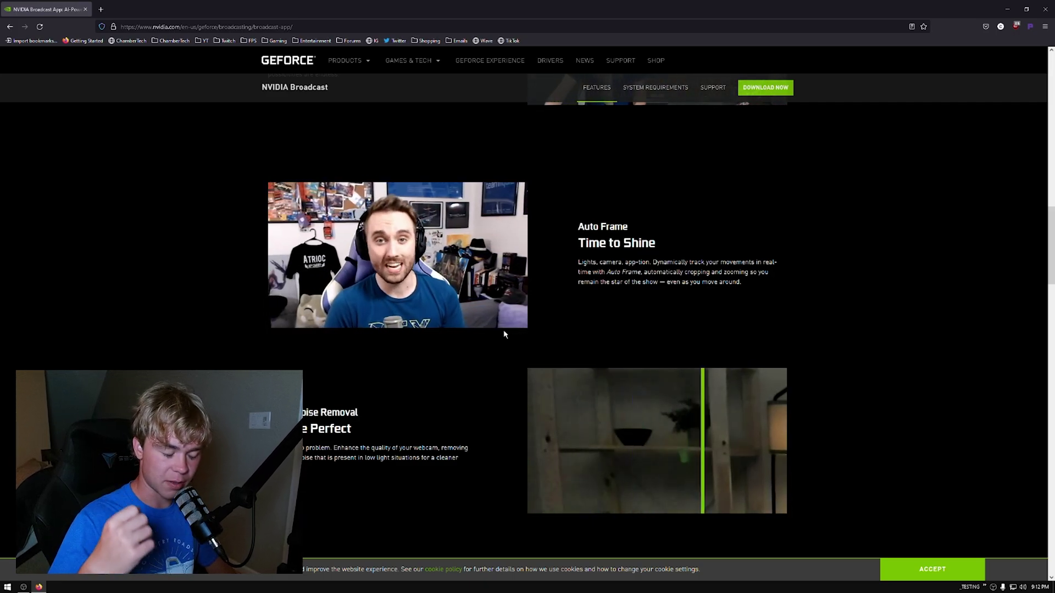
scroll(504, 332, "down", 8)
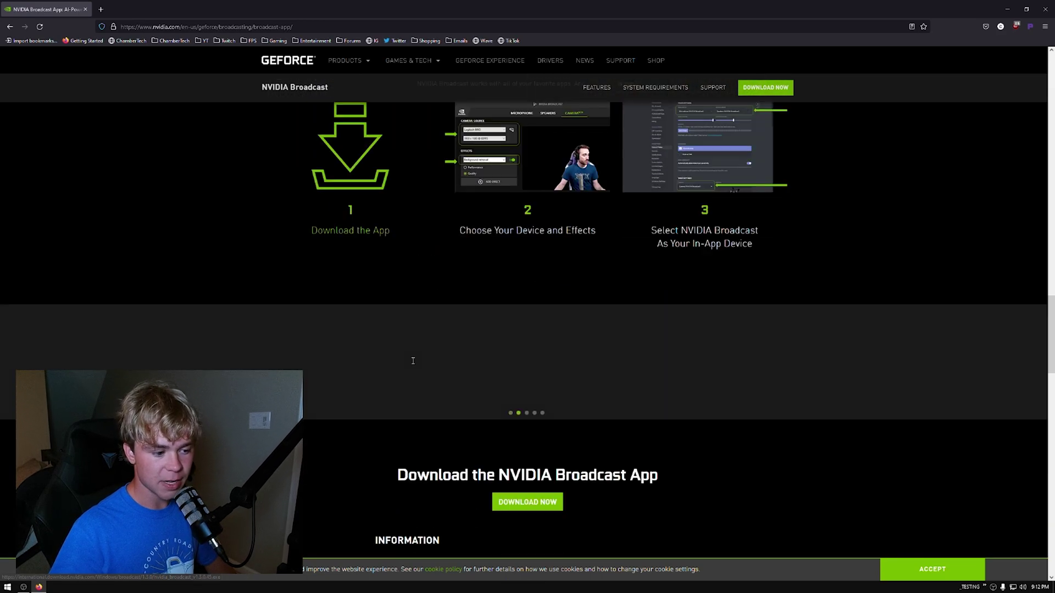
scroll(413, 362, "down", 2)
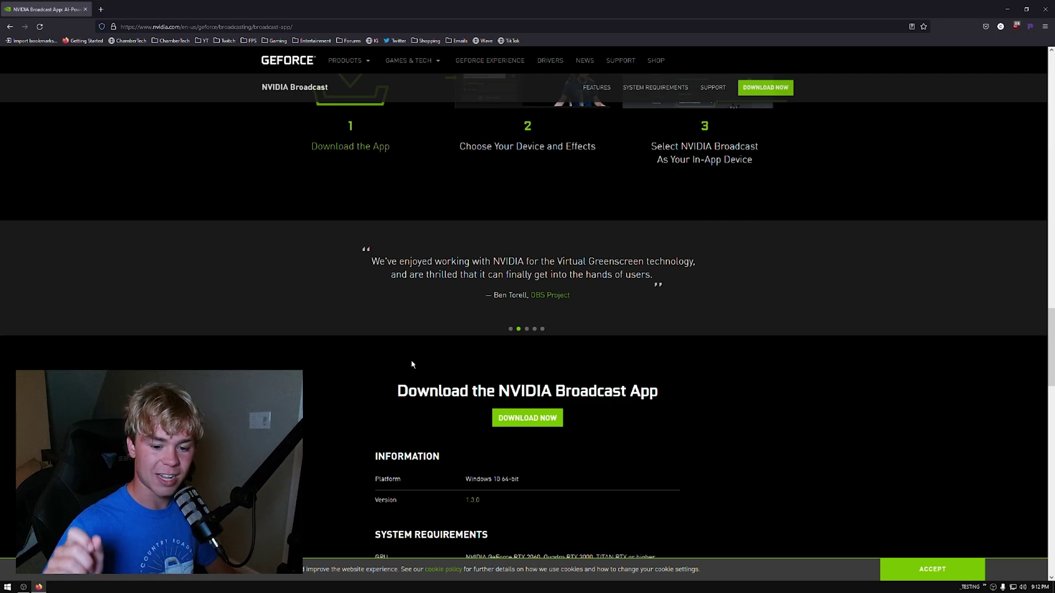
scroll(413, 364, "down", 3)
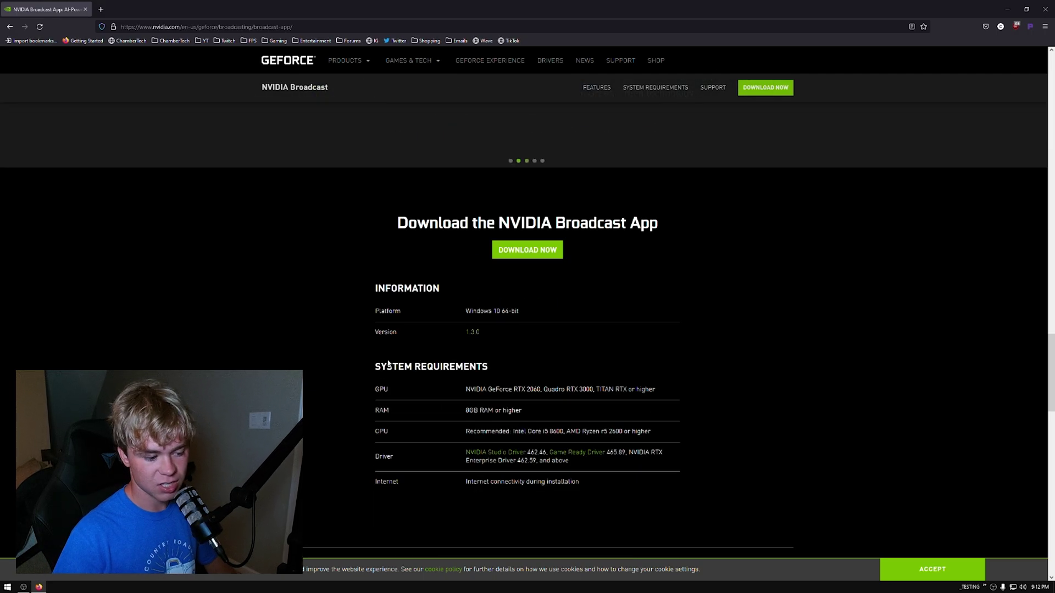
scroll(383, 367, "up", 20)
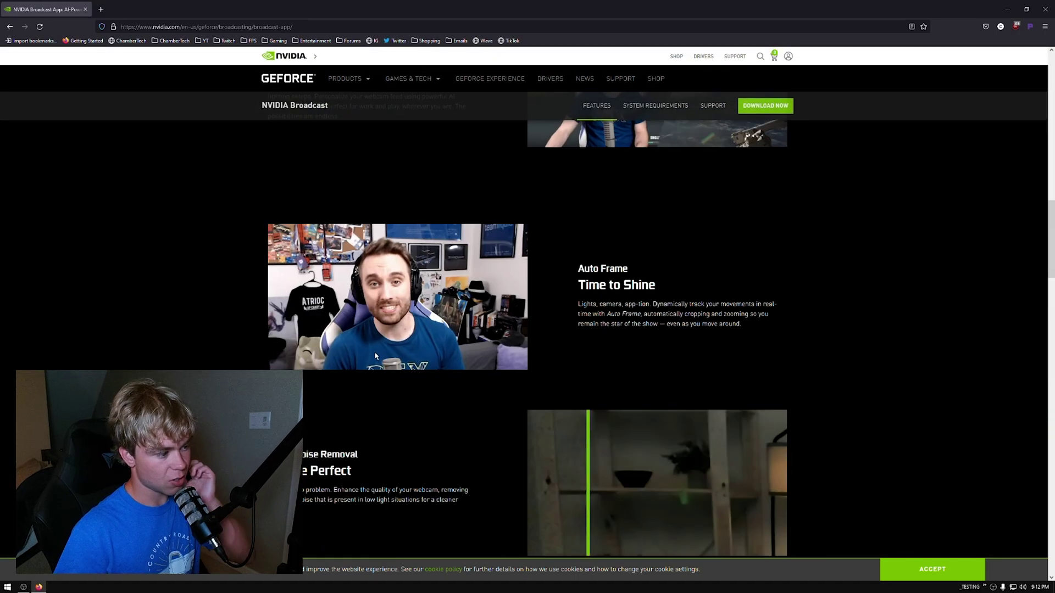
scroll(376, 356, "up", 10)
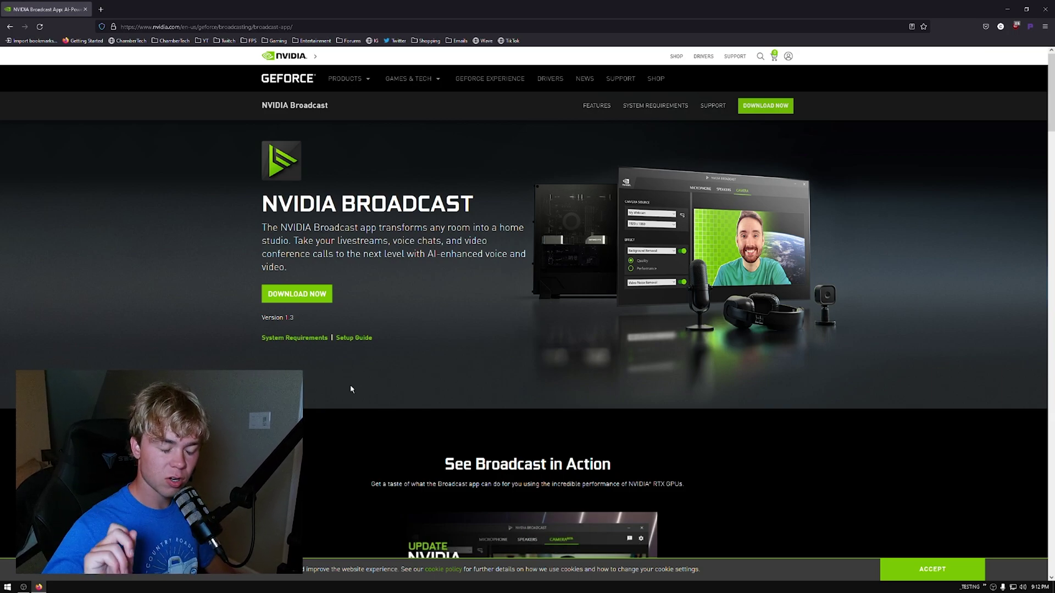
left_click(1045, 9)
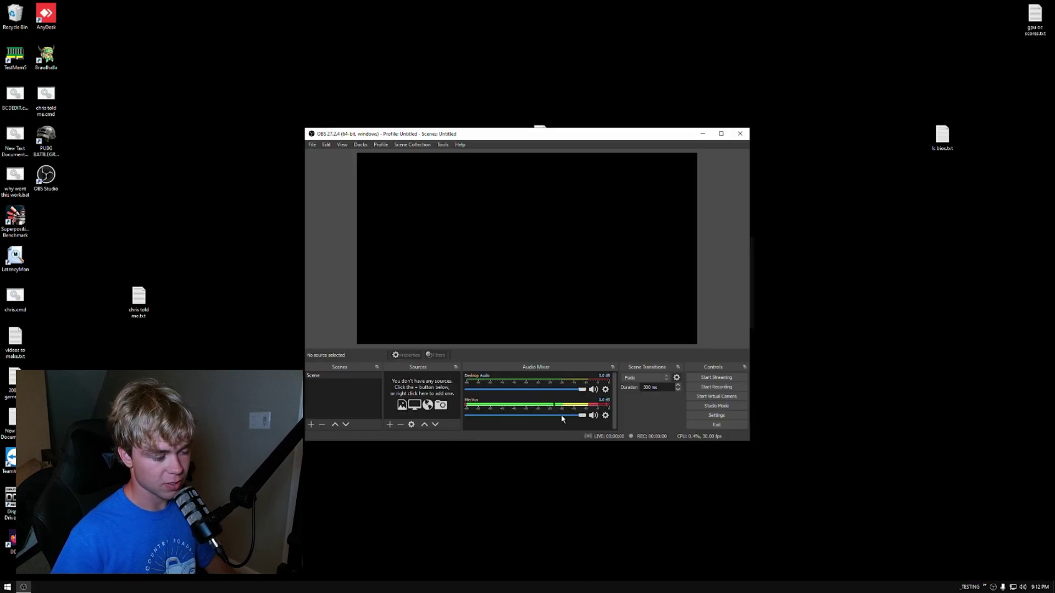
Browse the Mic/Aux audio filter types without adding any, then close the filters window
left_click(606, 416)
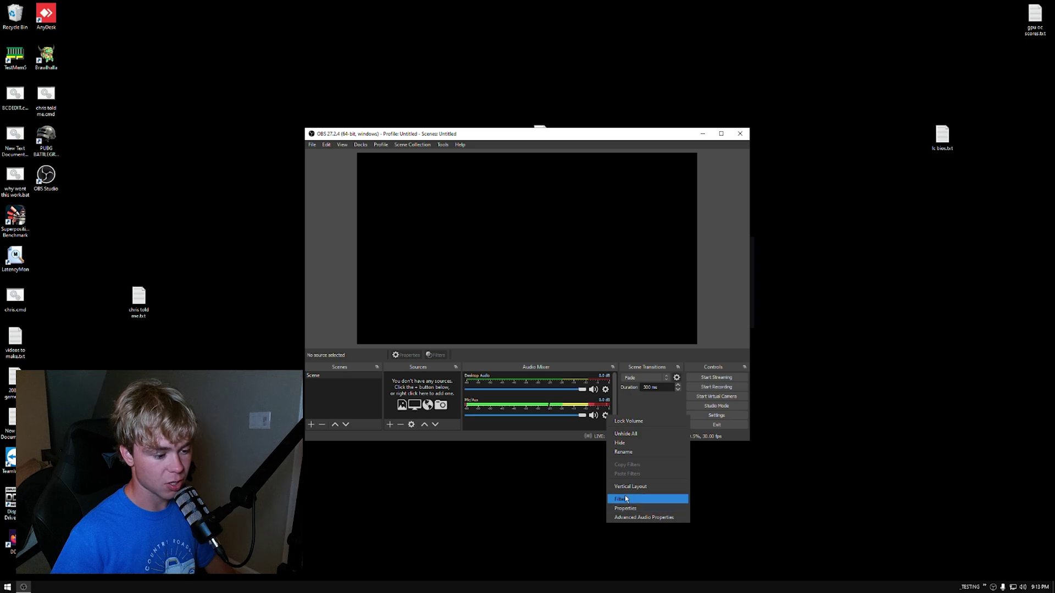
left_click(618, 501)
left_click(358, 431)
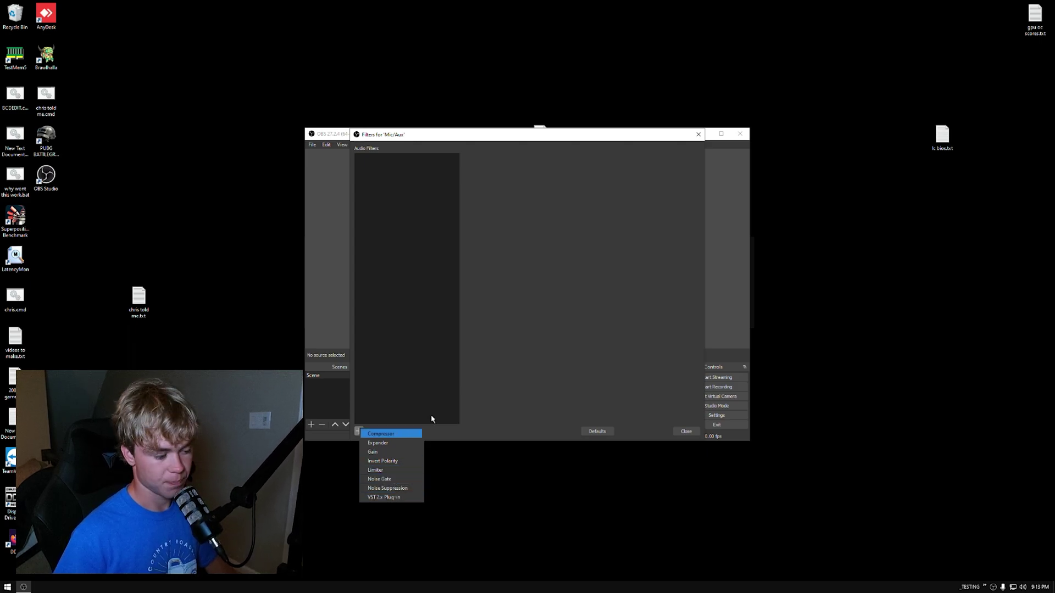
left_click(547, 371)
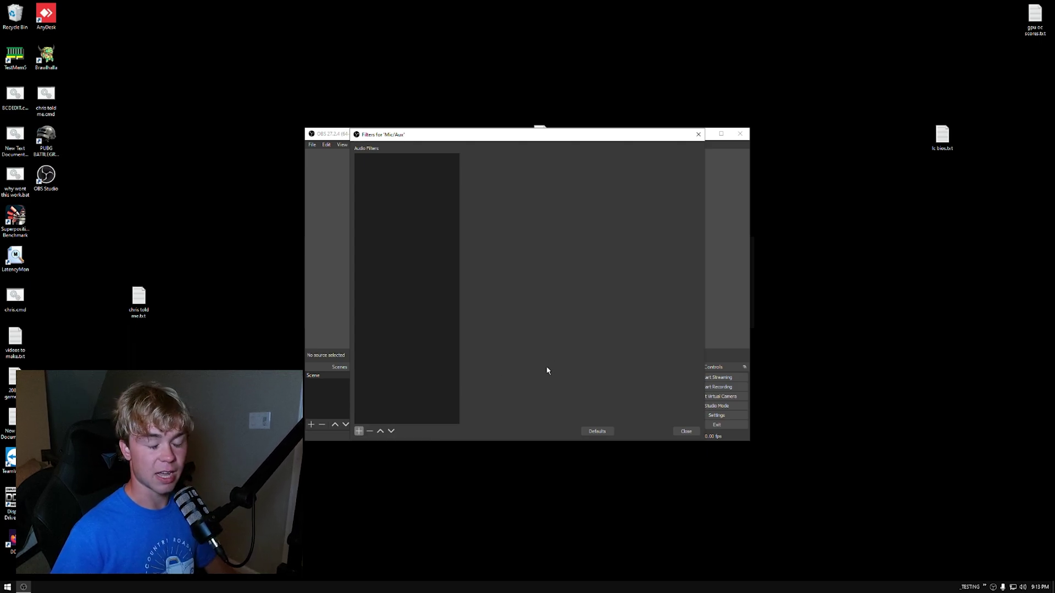
left_click(680, 431)
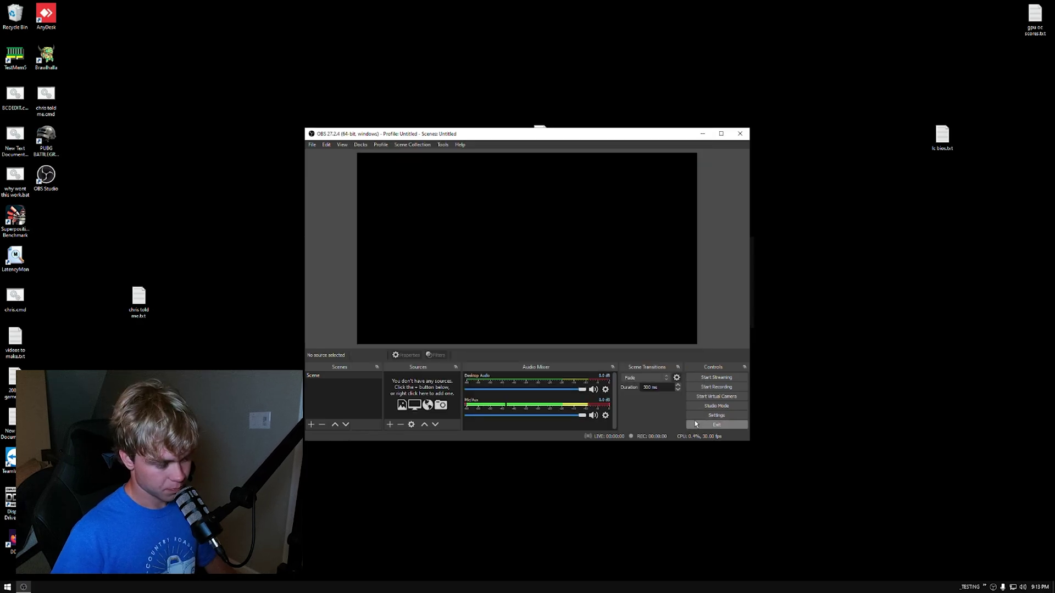
Open OBS Settings from the Controls dock
left_click(693, 416)
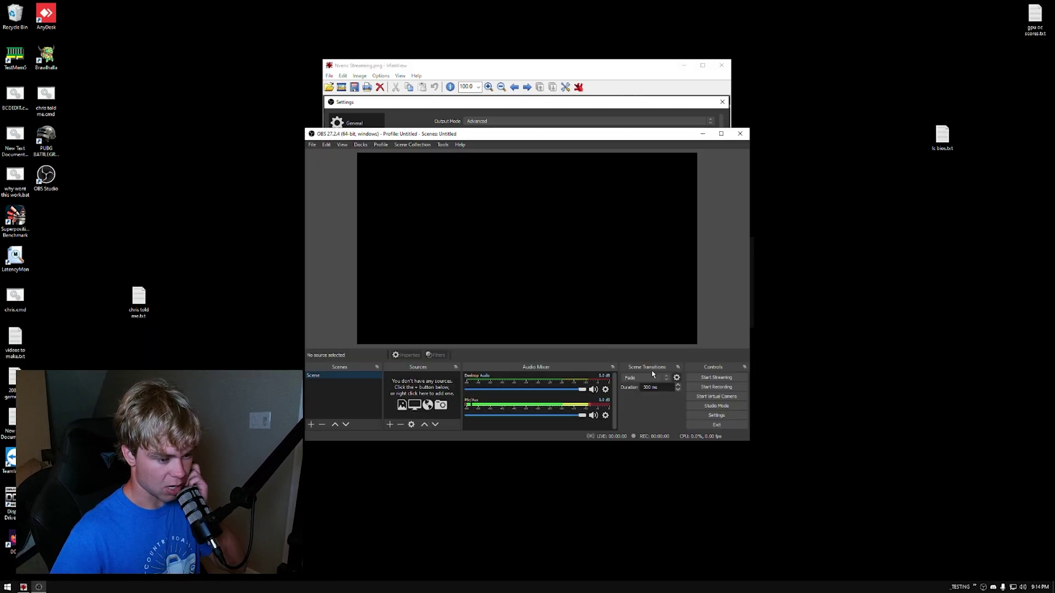
Enable 'Ignore streaming service setting recommendations' on the Stream page, accept the warning, and save
left_click(713, 415)
left_click(354, 180)
left_click(357, 196)
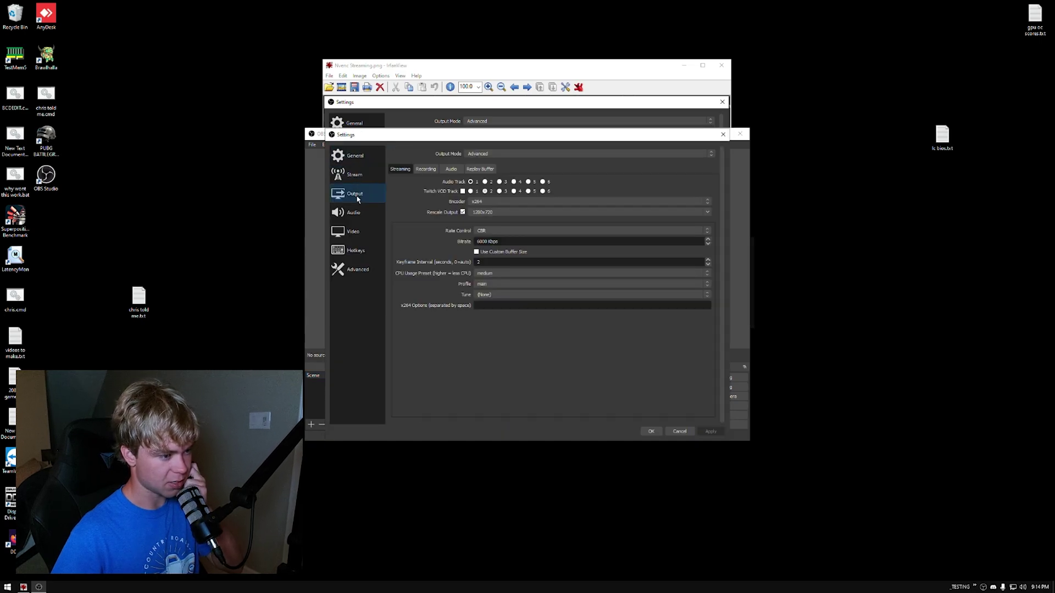
left_click(359, 183)
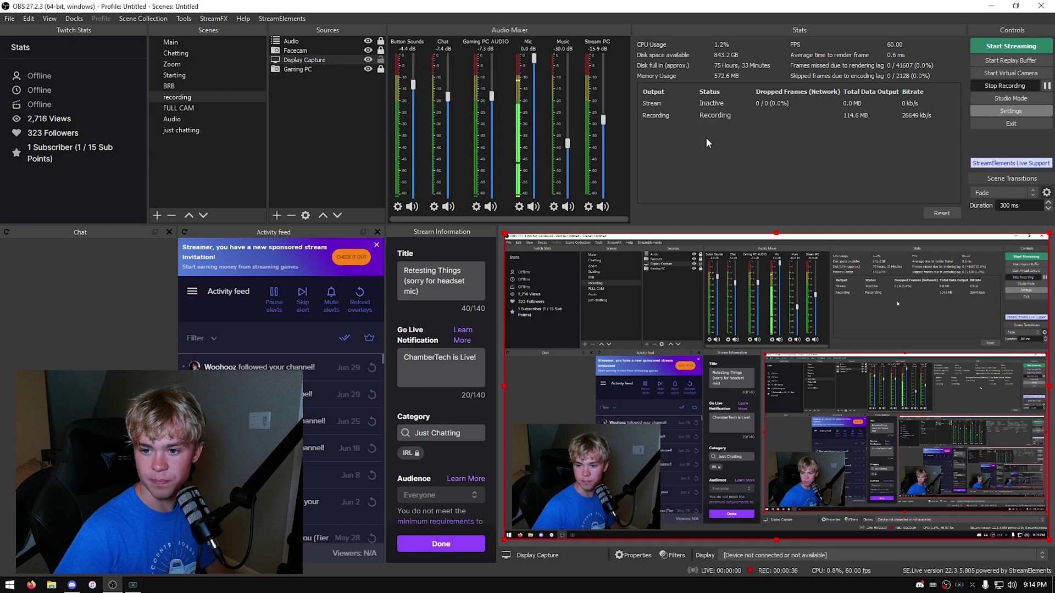
left_click(1012, 110)
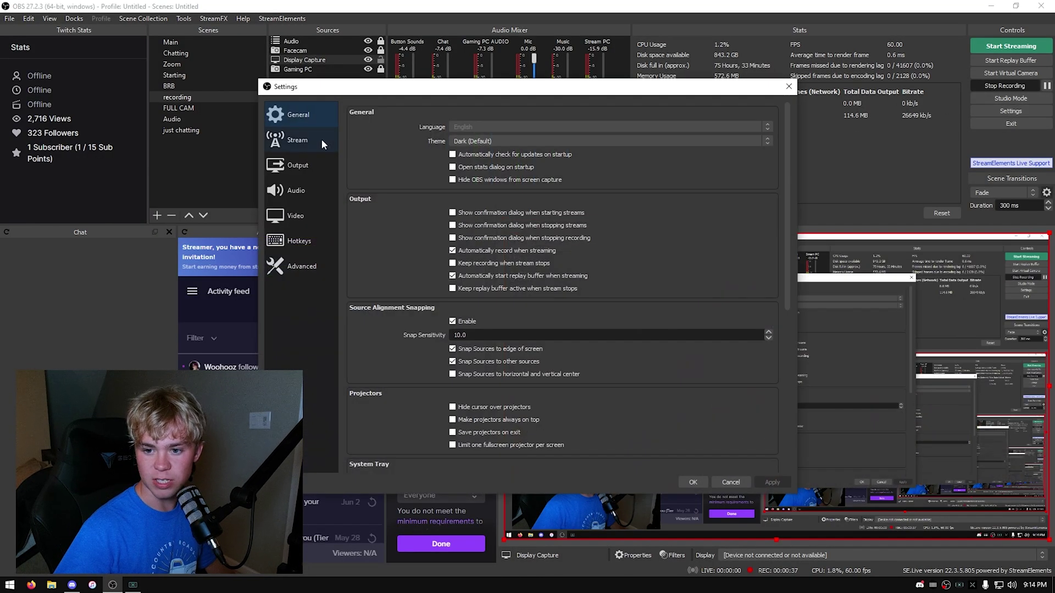
left_click(322, 142)
left_click(454, 230)
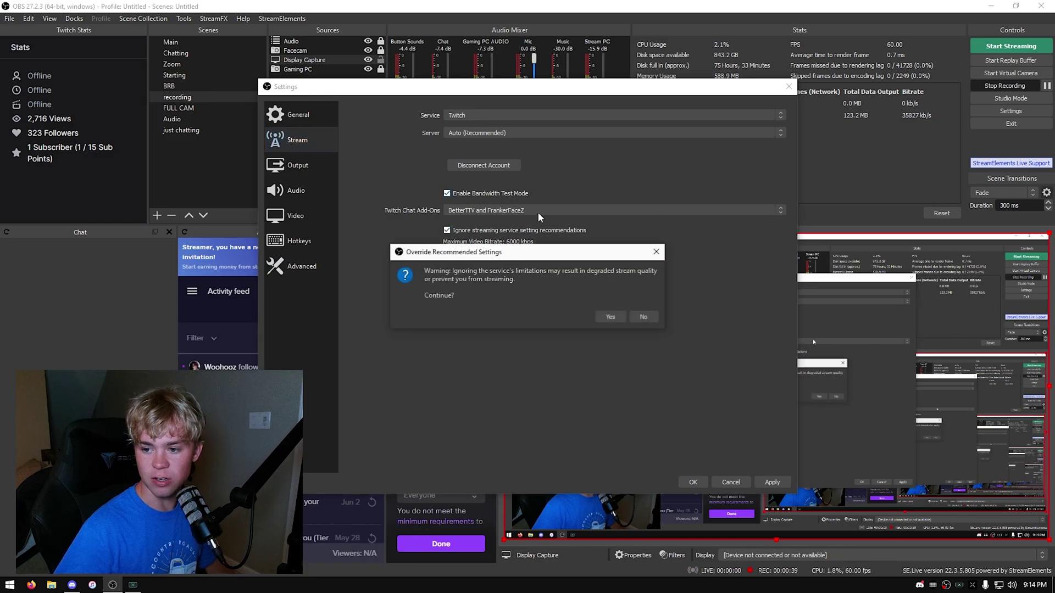
left_click(607, 317)
left_click(693, 481)
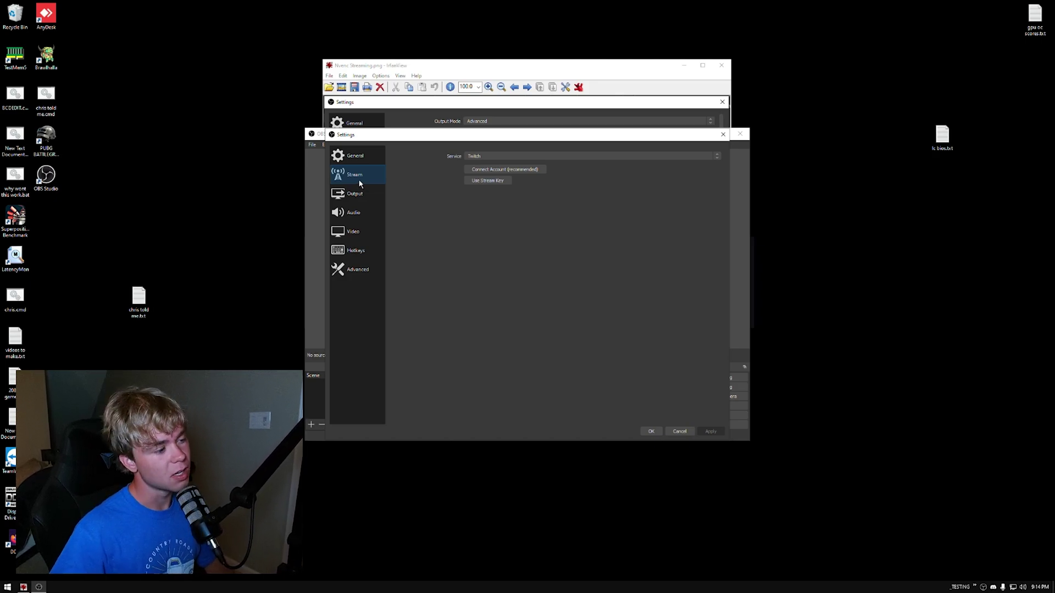
Set the Track 1 audio bitrate to 320 and apply it
left_click(364, 194)
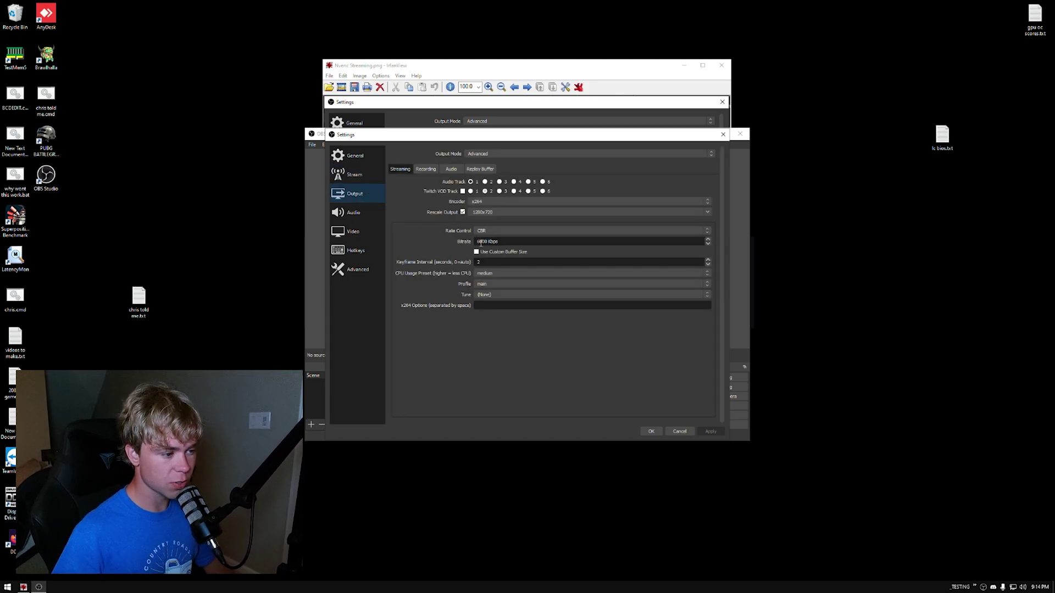
left_click(447, 169)
left_click(476, 197)
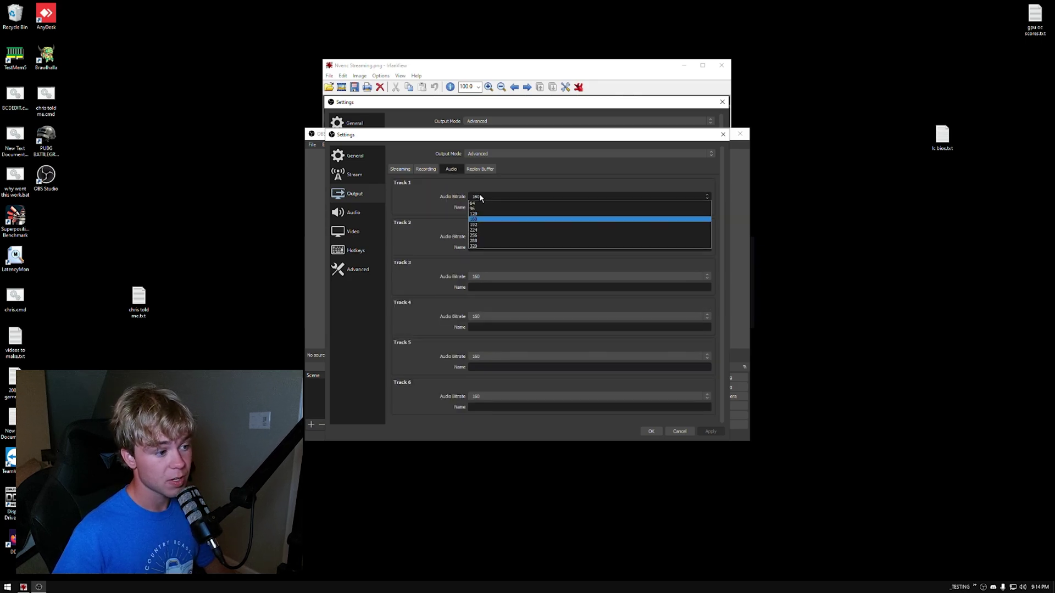
left_click(493, 247)
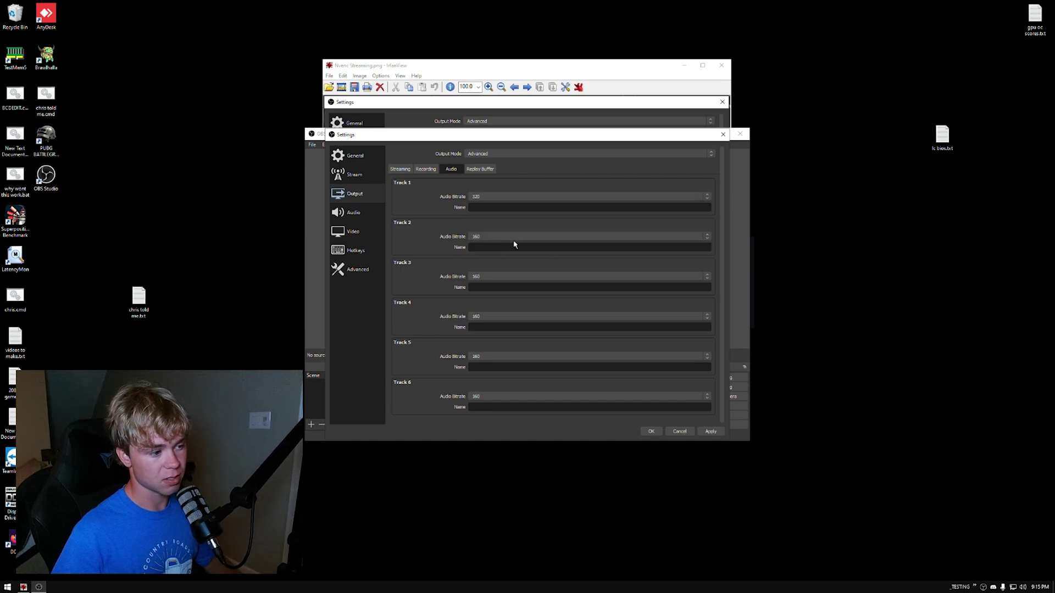
left_click(710, 431)
Confirm Track 1 stays at 320, then compare streaming encoder settings with the NVENC screenshot
left_click(343, 172)
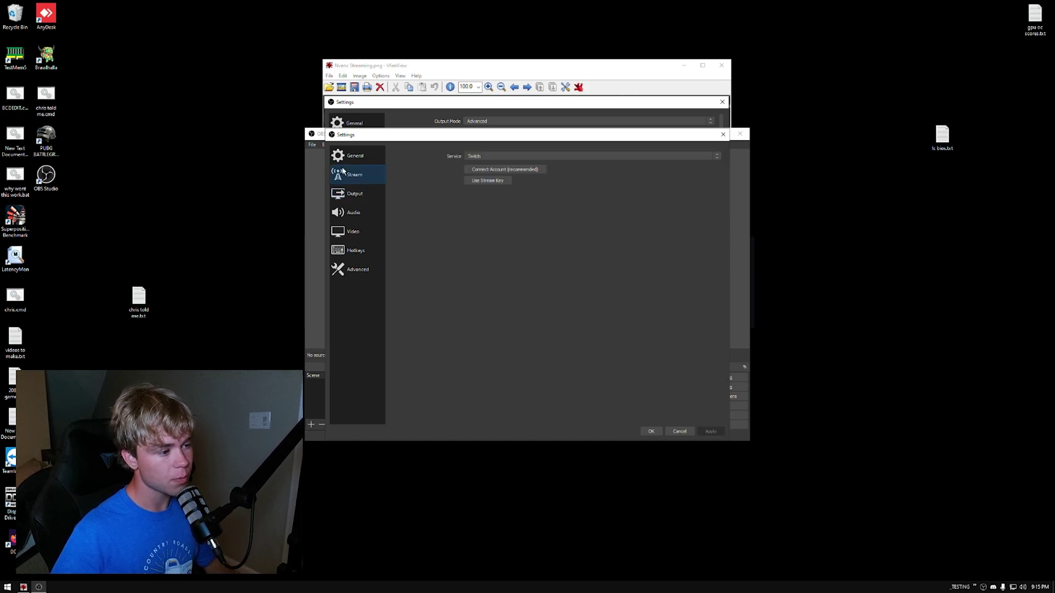
left_click(371, 197)
left_click(345, 174)
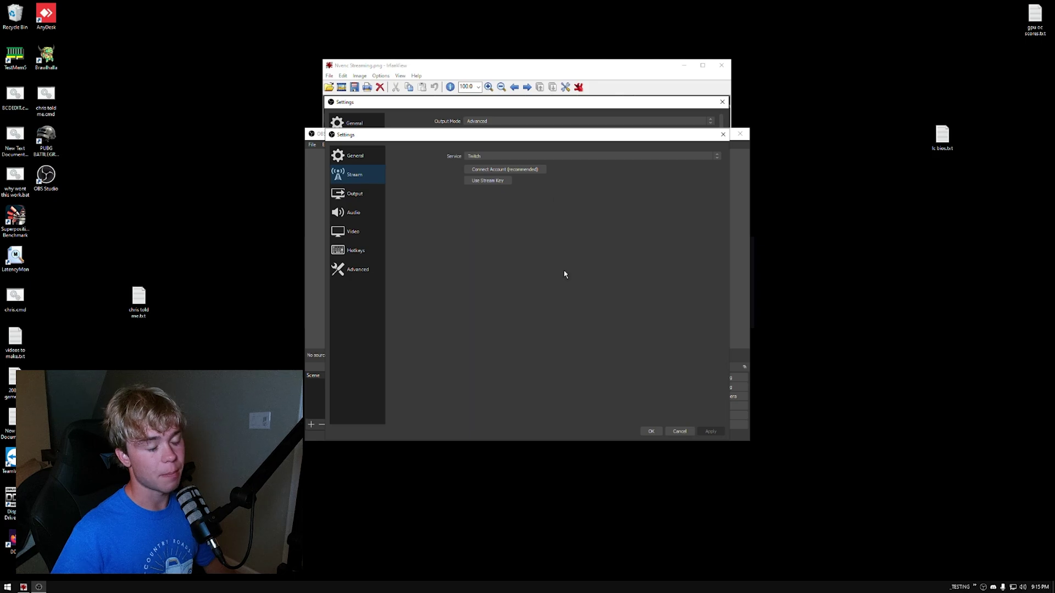
left_click(363, 194)
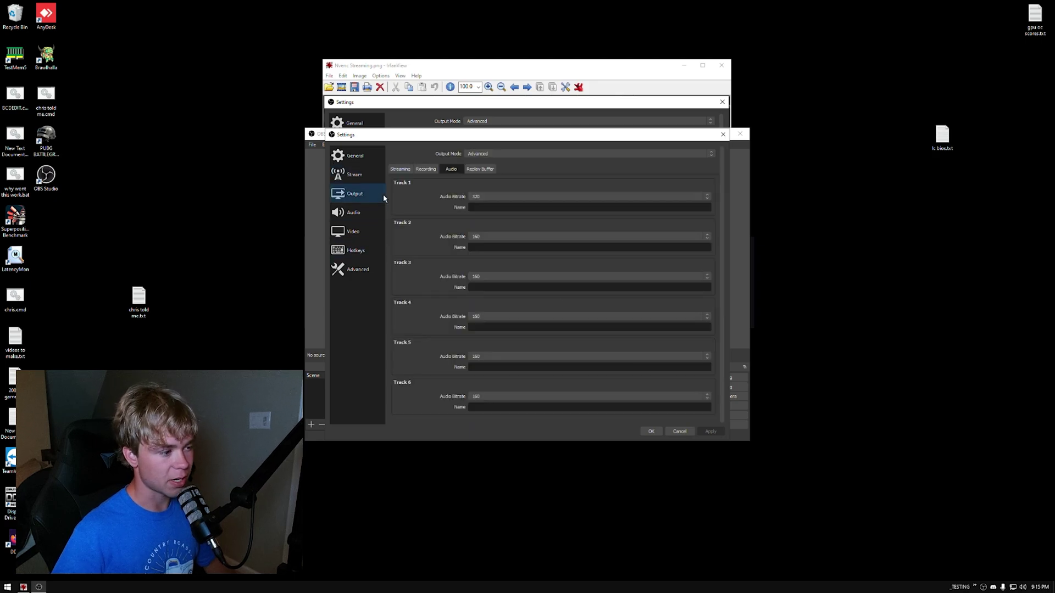
left_click(492, 196)
left_click(489, 246)
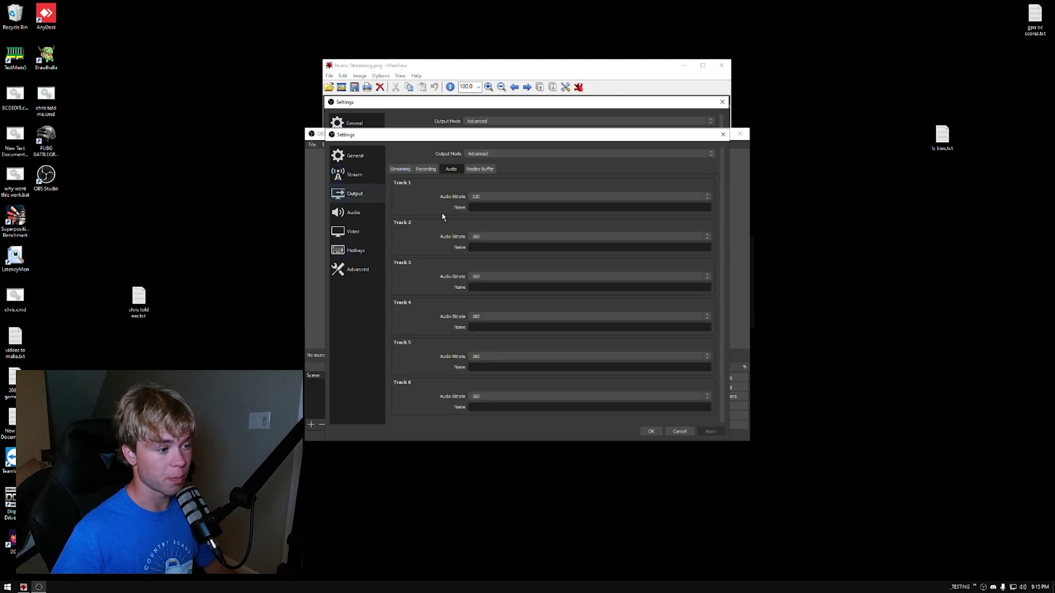
left_click(401, 169)
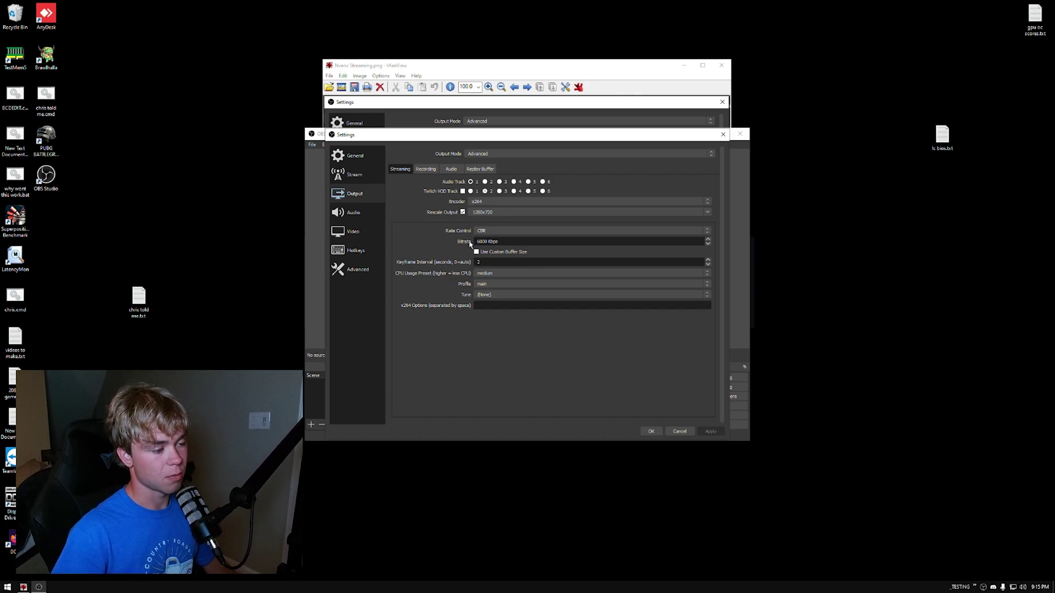
left_click(525, 71)
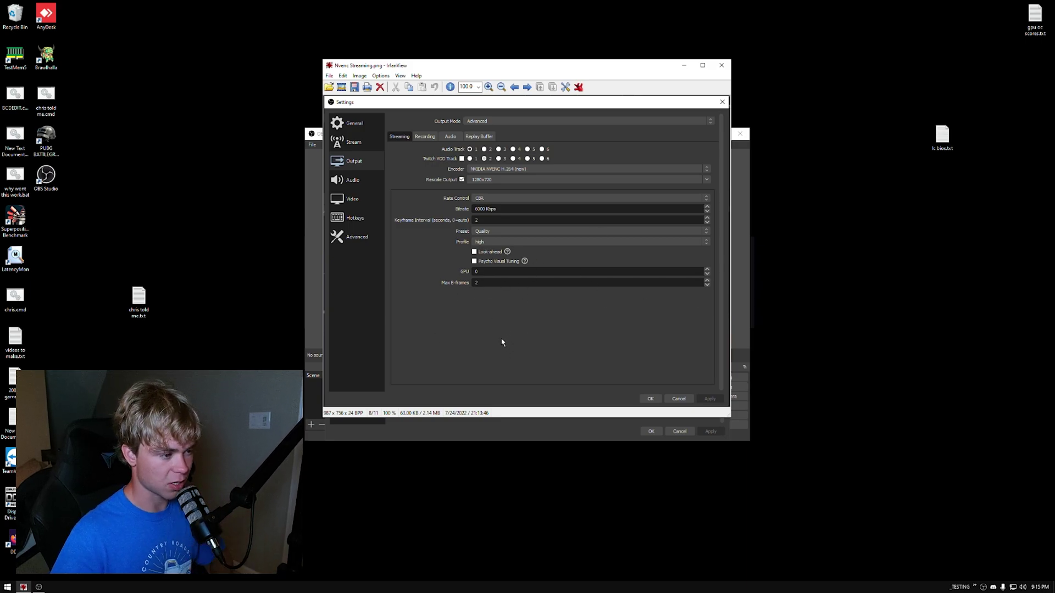
Replace the NVENC streaming screenshot with Nvenc Recording MAX.bmp and advance to the next image
left_click(721, 66)
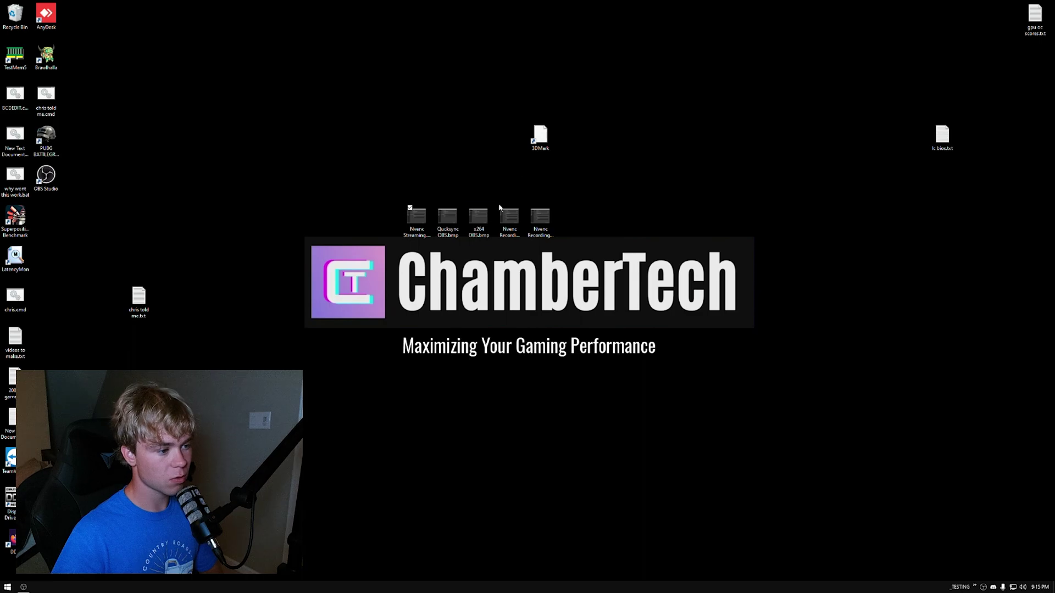
double_click(509, 220)
left_click(528, 86)
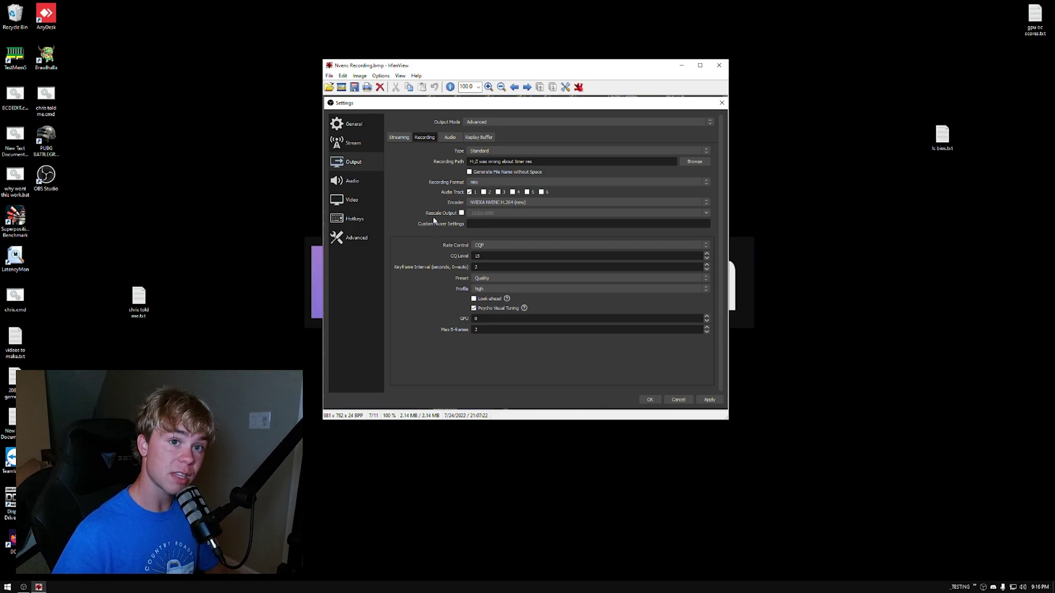
Return to the Nvenc Recording MAX screenshot, then open OBS Settings from the main window
key("Left")
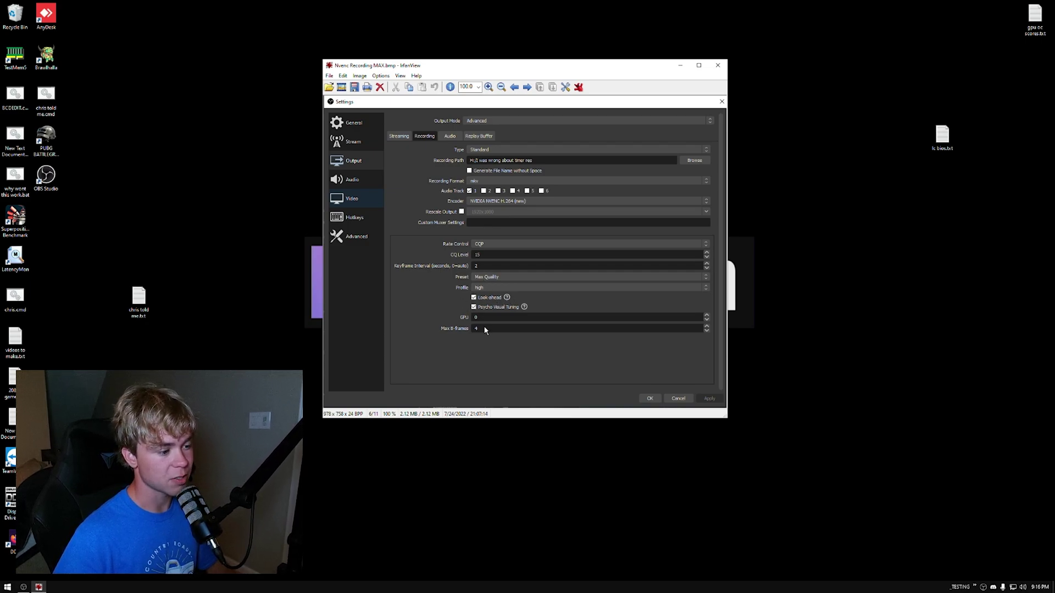
left_click(23, 587)
left_click(716, 415)
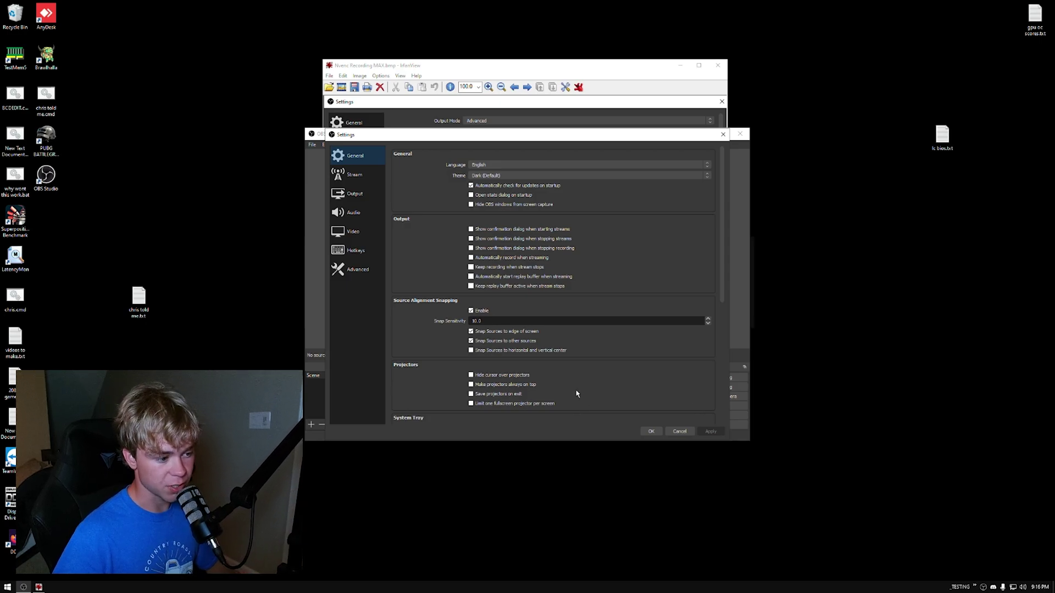
Turn on automatic recording when streaming and enable a 60 s replay buffer
left_click(486, 258)
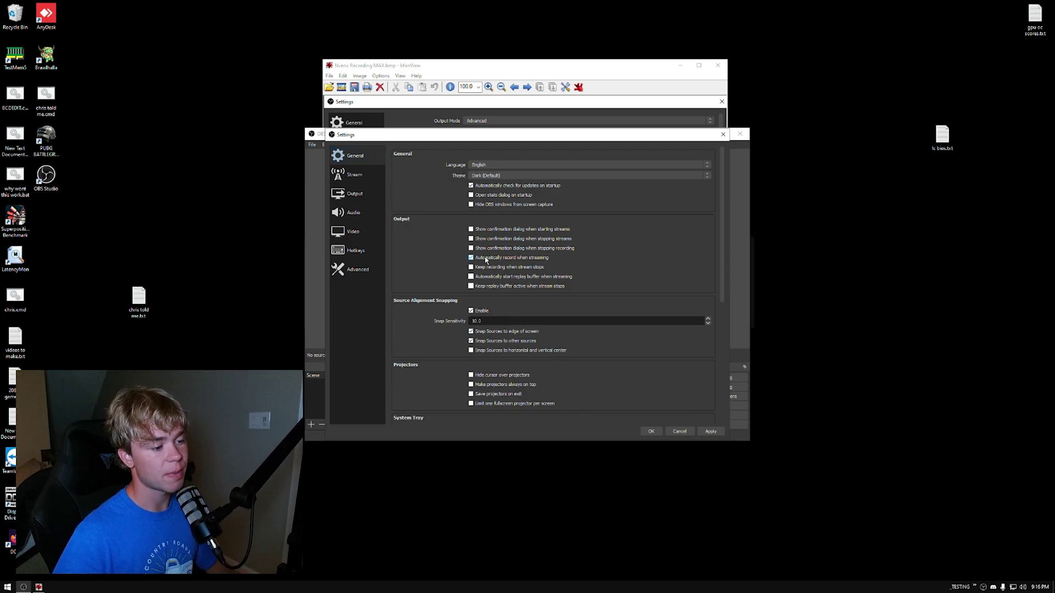
left_click(713, 431)
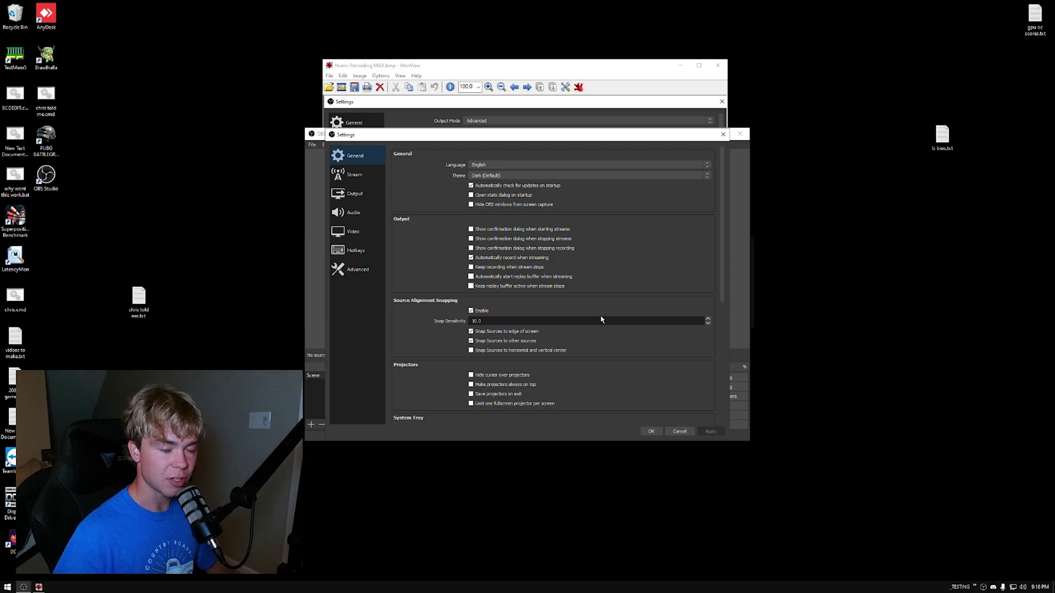
left_click(352, 193)
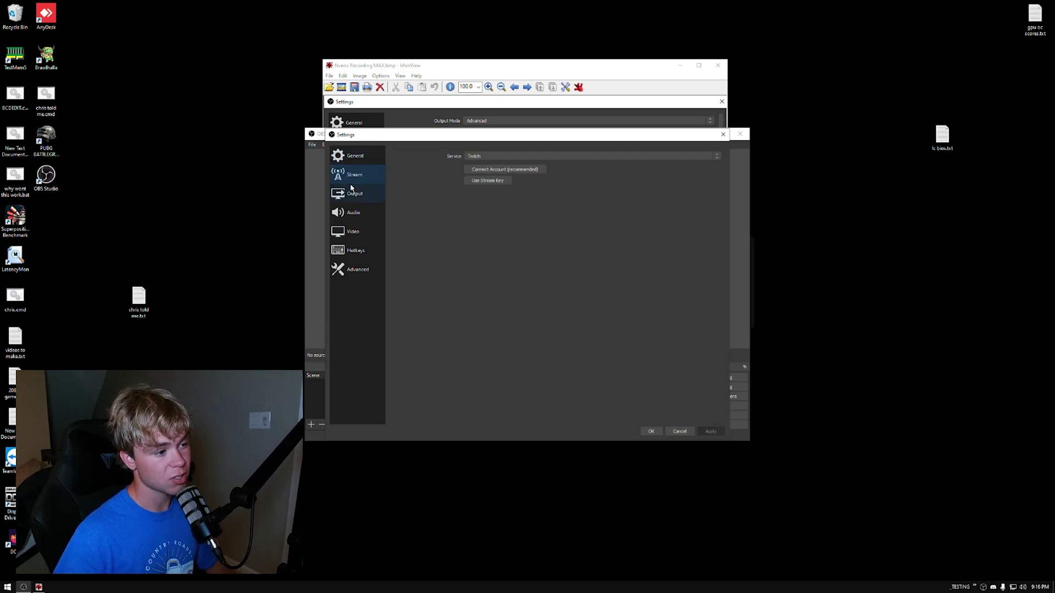
left_click(480, 169)
left_click(420, 182)
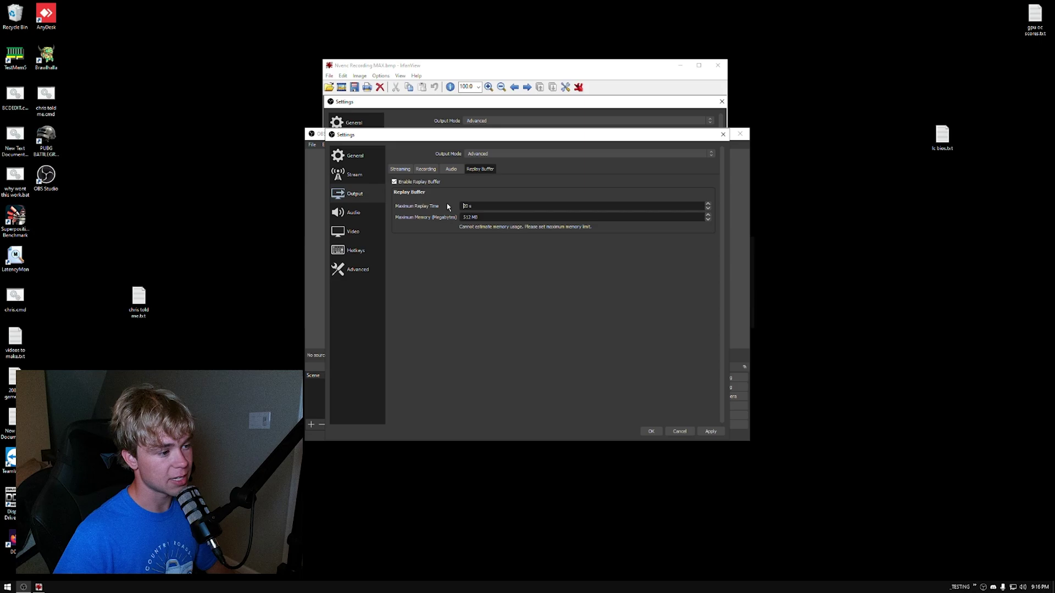
left_click_drag(496, 206, 454, 206)
type("60")
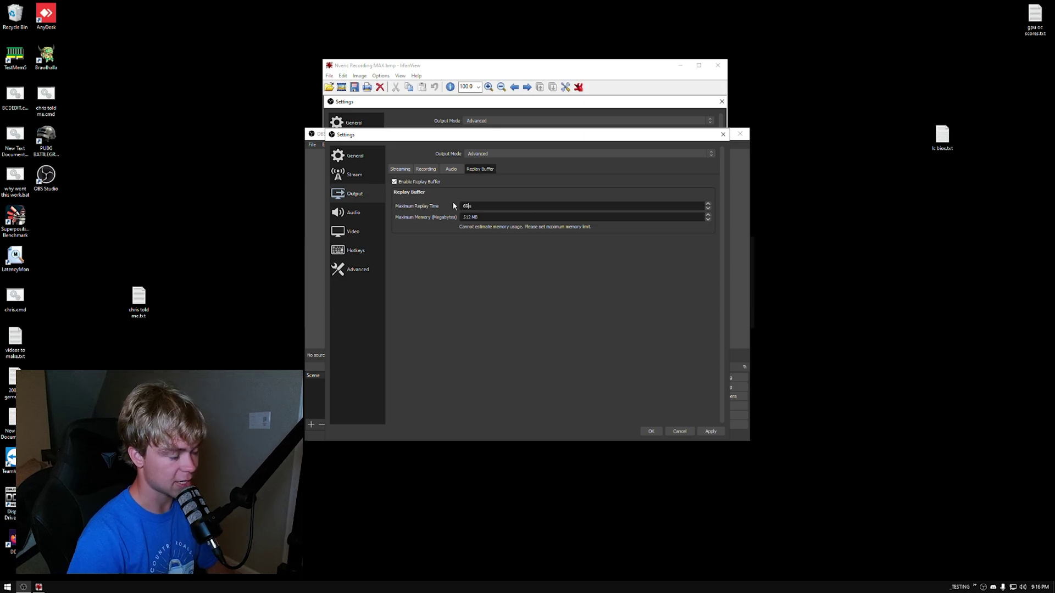
left_click(712, 432)
Auto-start the replay buffer when streaming, save the settings, and return to the recording screenshot
left_click(355, 161)
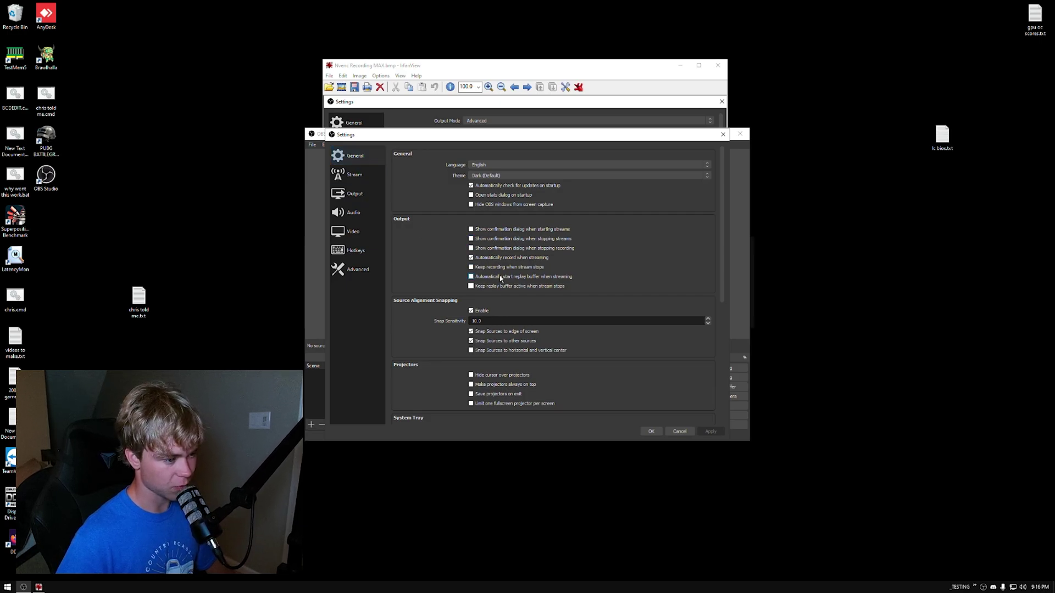
left_click(499, 276)
left_click(709, 434)
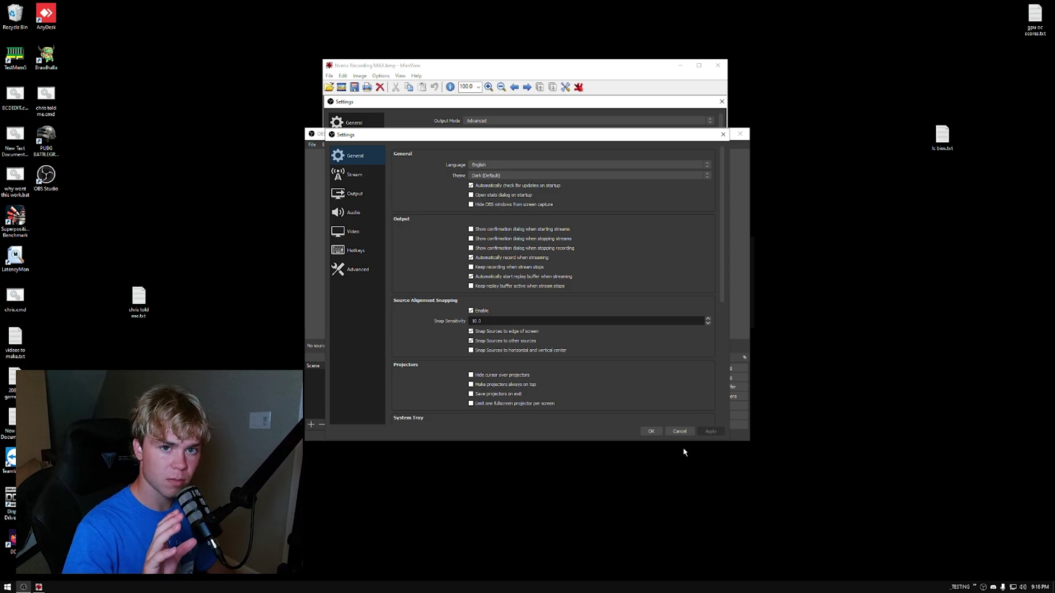
left_click(651, 431)
left_click(713, 88)
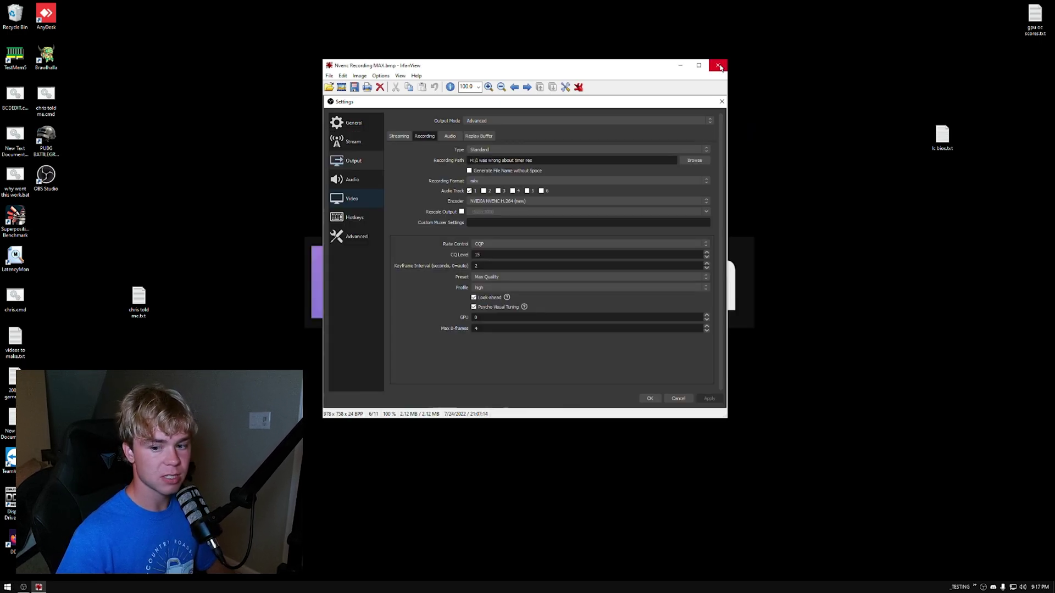
Close the Nvenc Recording MAX screenshot in IrfanView
left_click(719, 66)
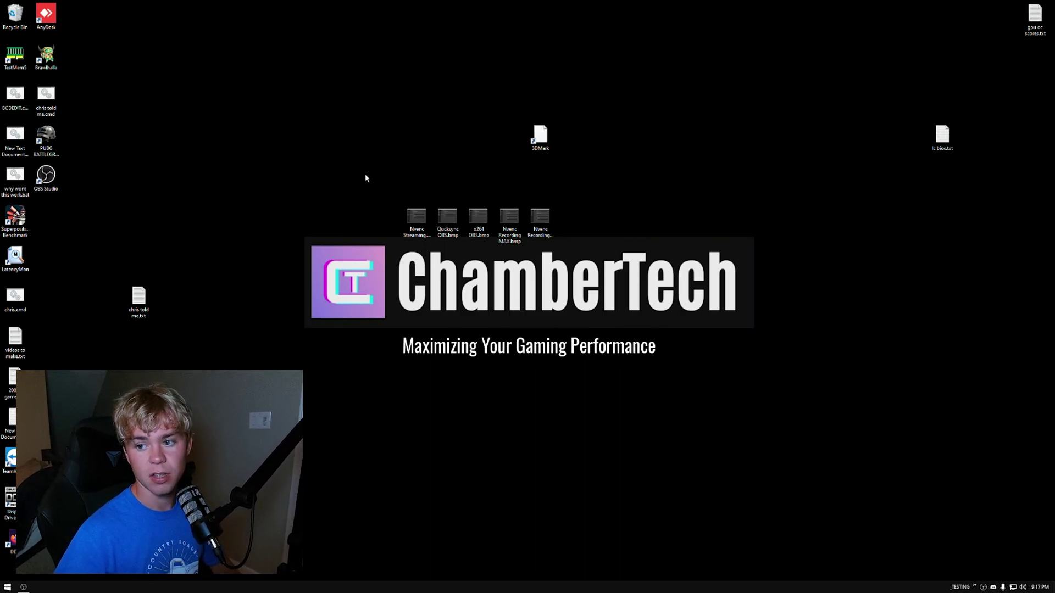
Open Quicksync OBS.bmp from the desktop in IrfanView
double_click(445, 217)
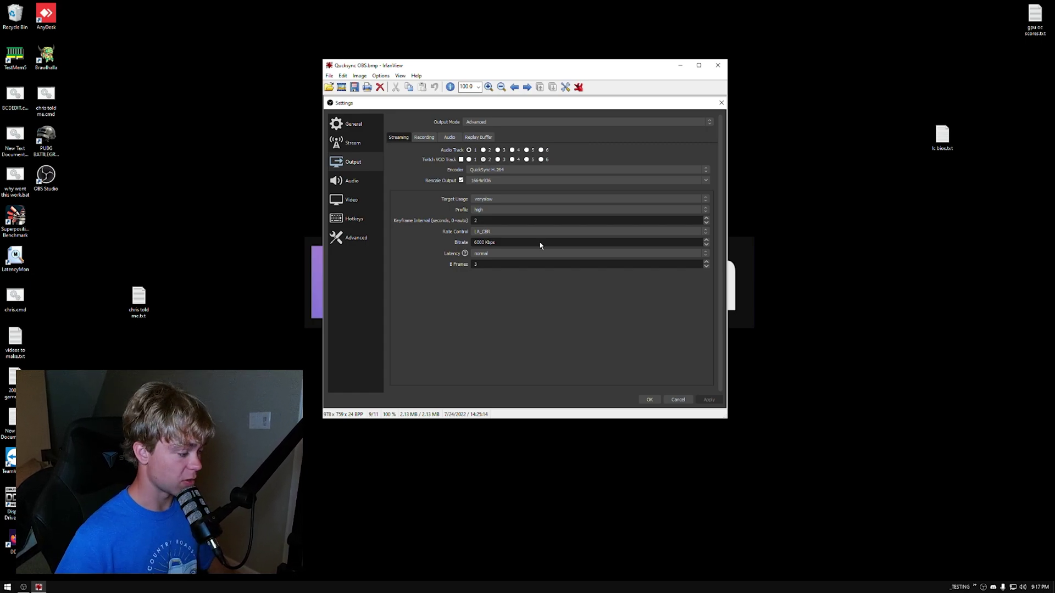
Search 'intel uhd 770 driver', open Intel's Drivers & Software page, then close Firefox
type("in")
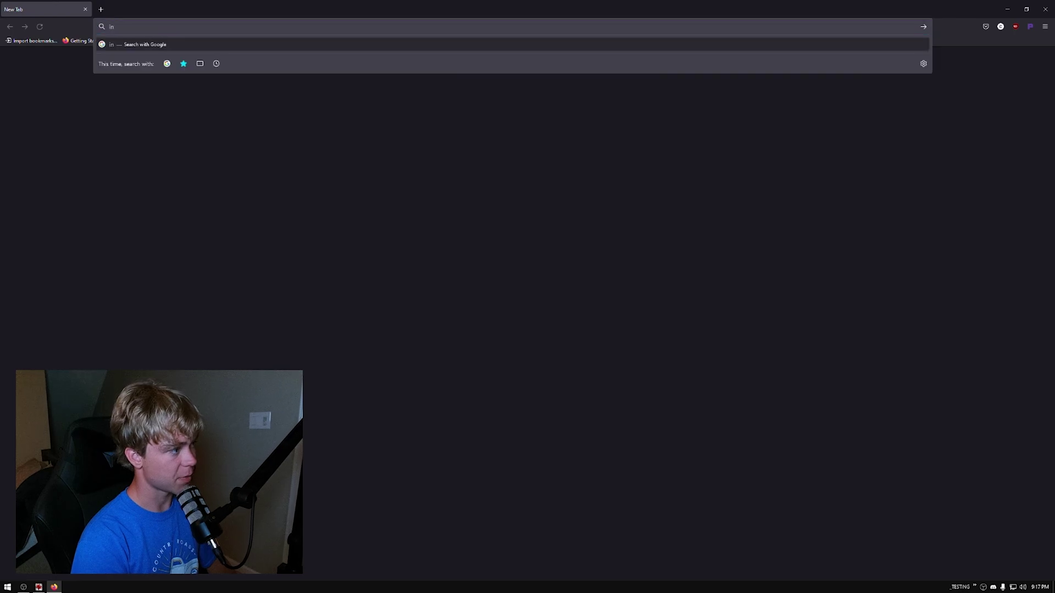
type("tel y")
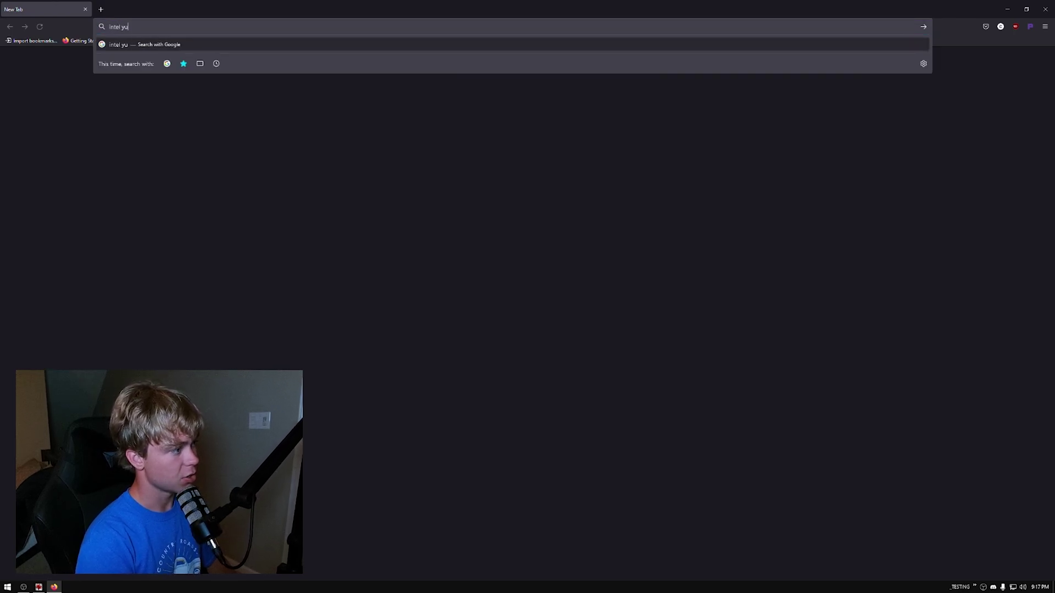
key("BackSpace")
type("uhd ")
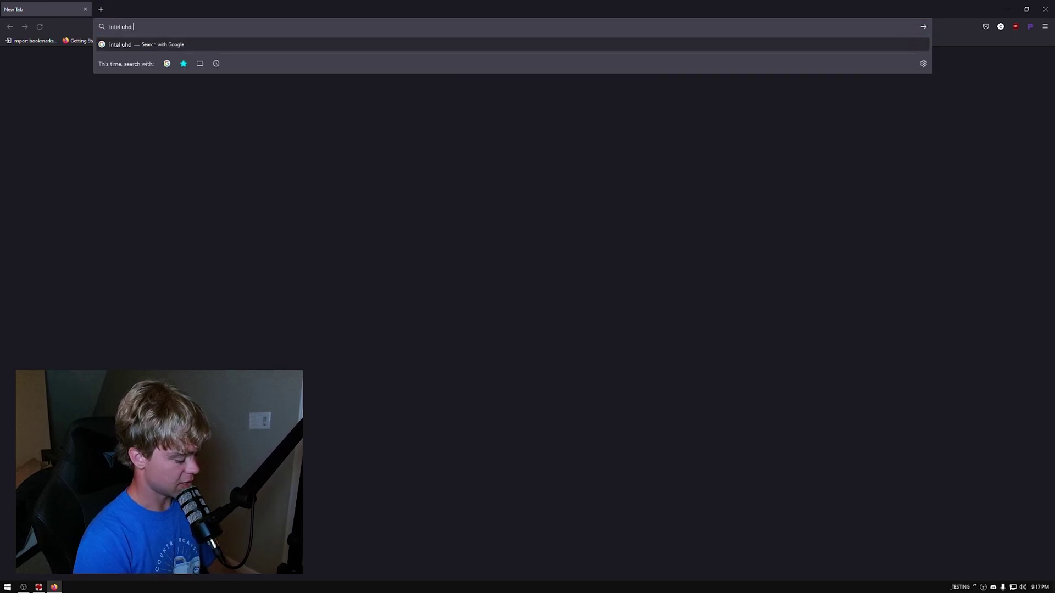
type("770 driver")
key("Return")
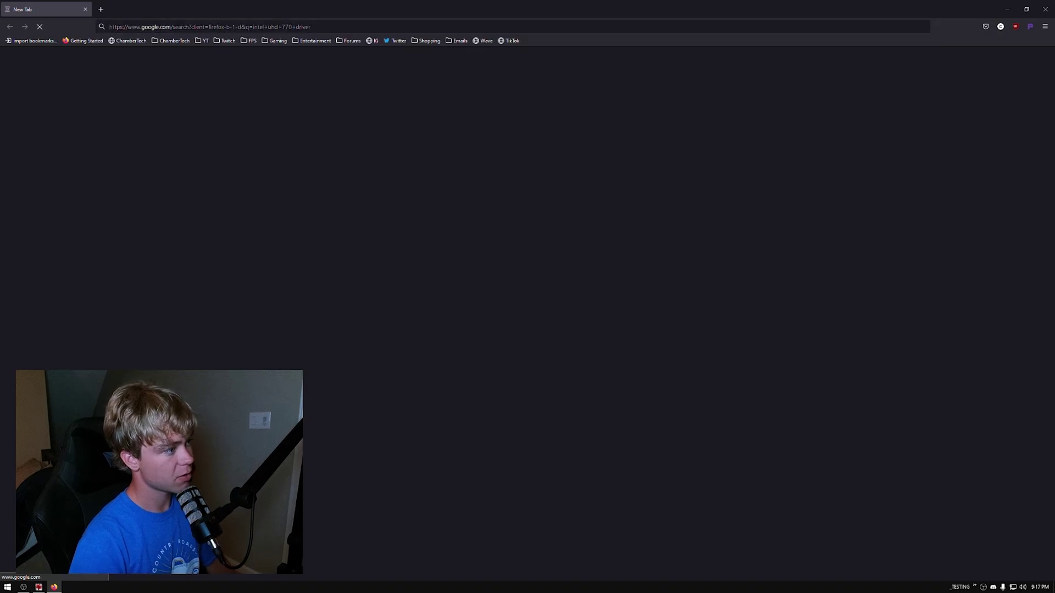
left_click(148, 144)
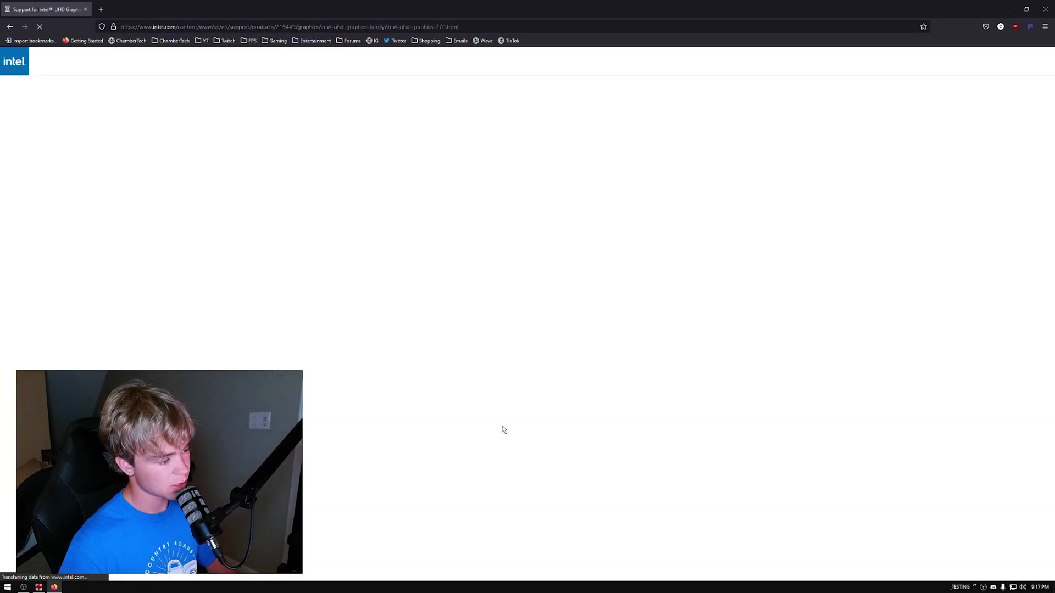
left_click(548, 164)
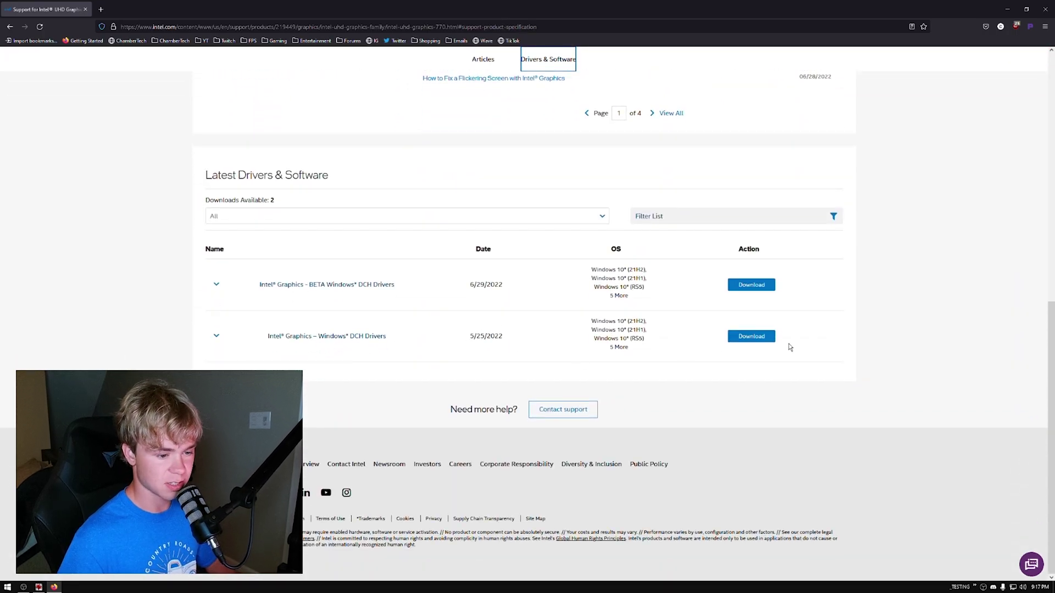
left_click(1045, 9)
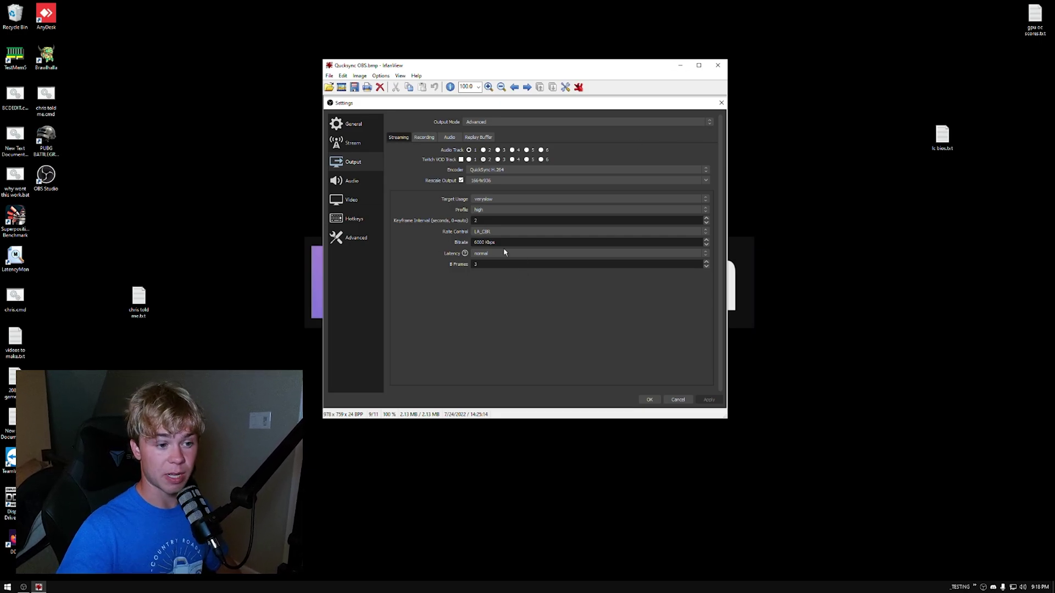
Add a Display Capture source to the OBS scene with its default name and properties
left_click(7, 587)
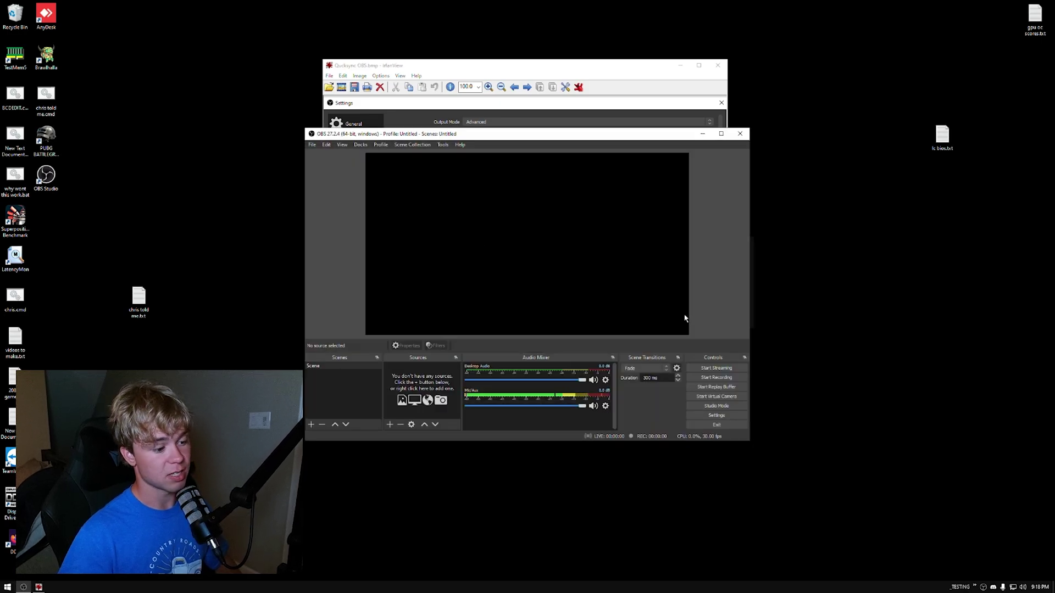
left_click(389, 425)
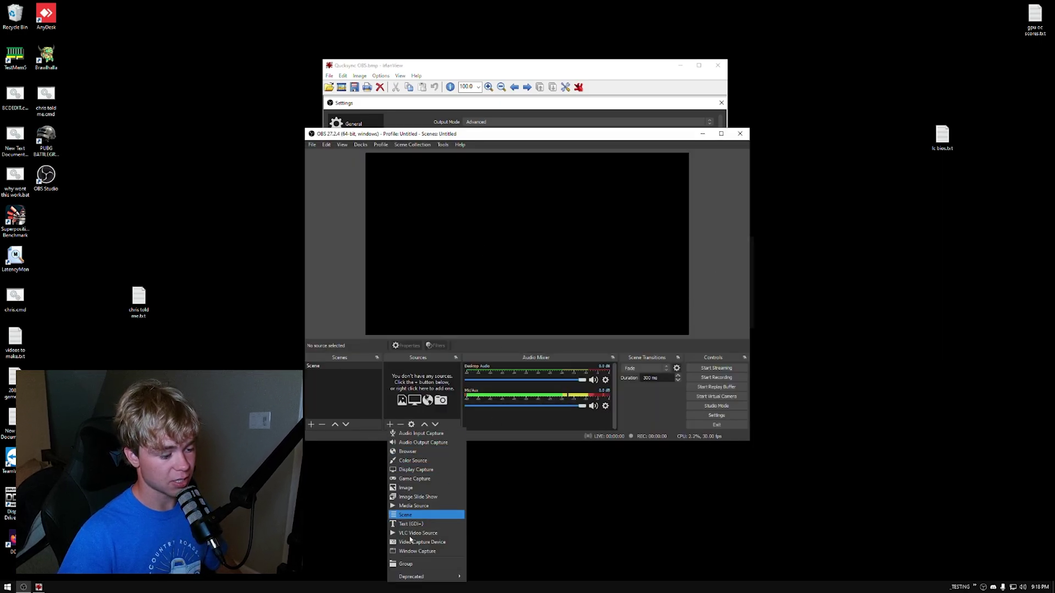
left_click(406, 468)
key("Return")
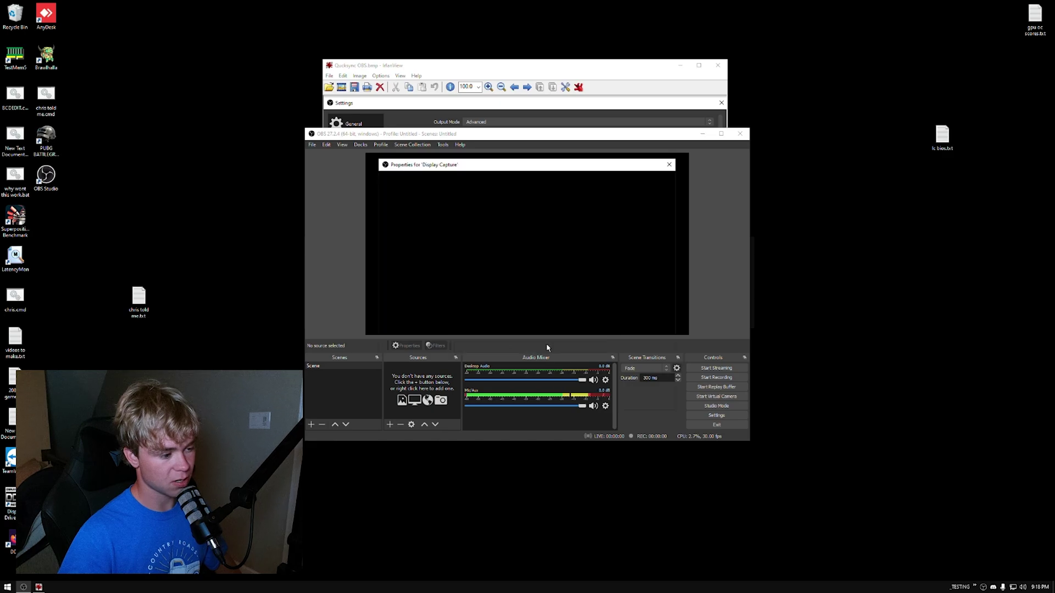
left_click(627, 401)
Disable the OBS preview and close the OBS main window
right_click(354, 265)
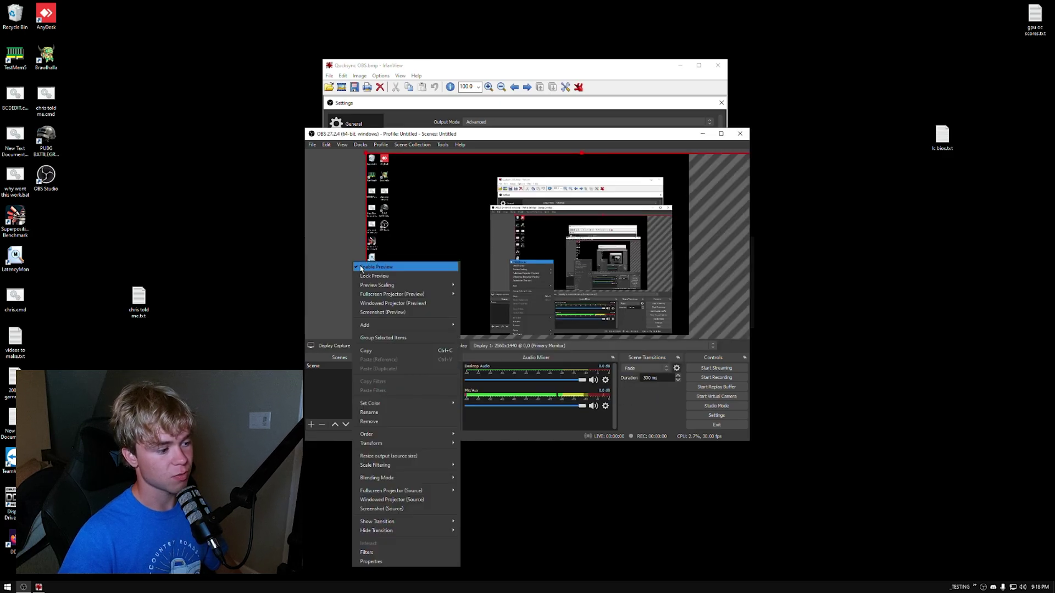
left_click(360, 269)
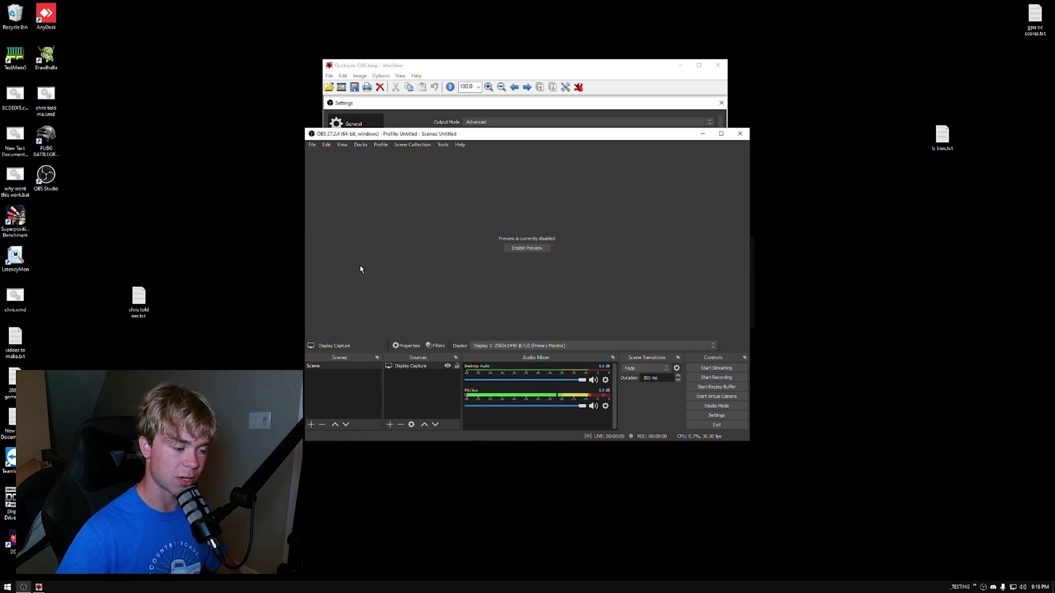
left_click(737, 140)
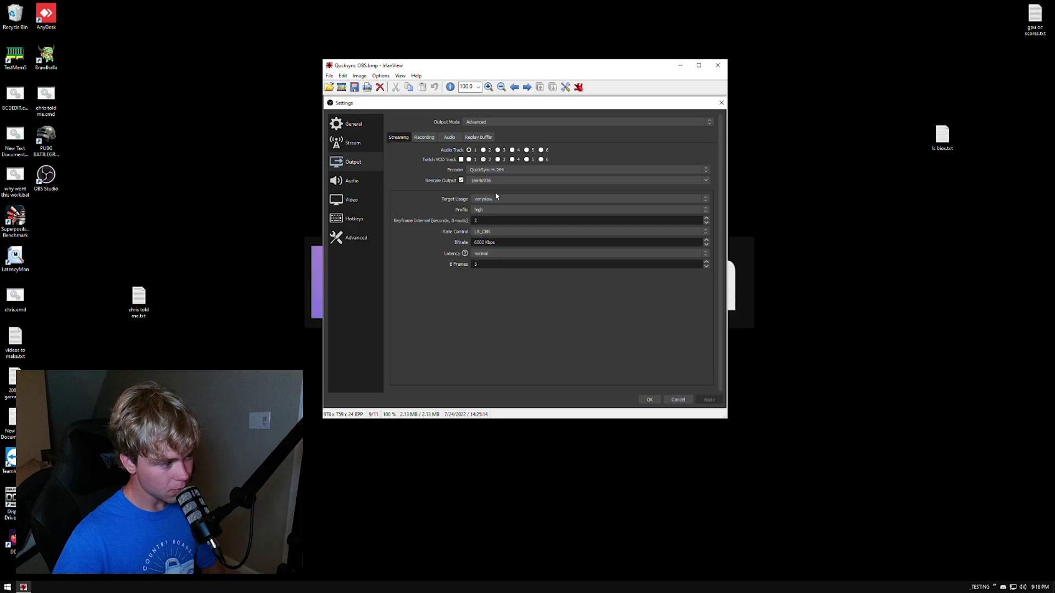
Close the QuickSync OBS.bmp screenshot and open x264 OBS.bmp from the desktop in IrfanView
left_click(715, 68)
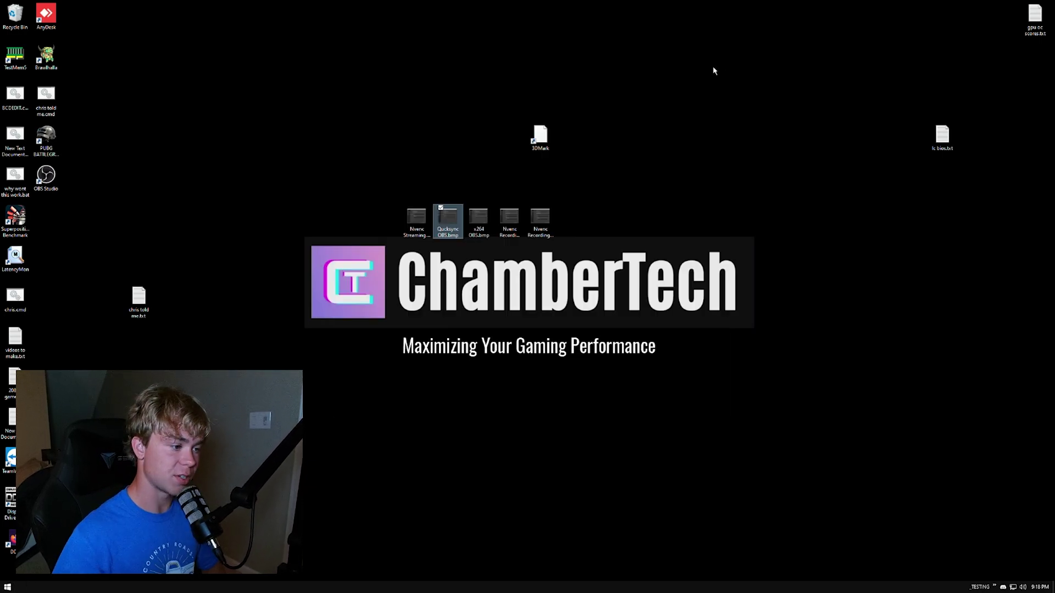
left_click(484, 213)
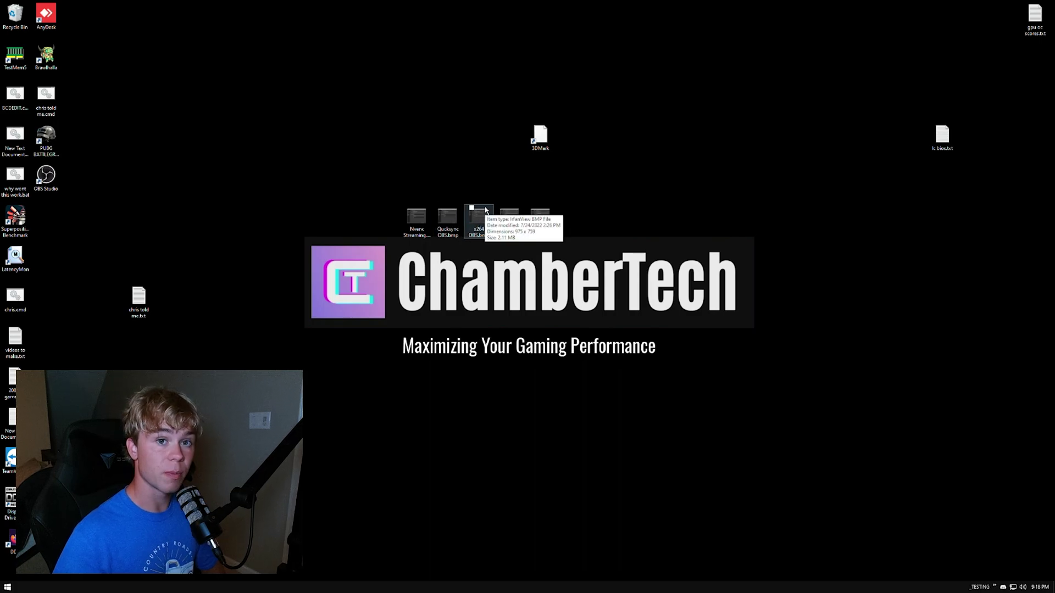
double_click(484, 212)
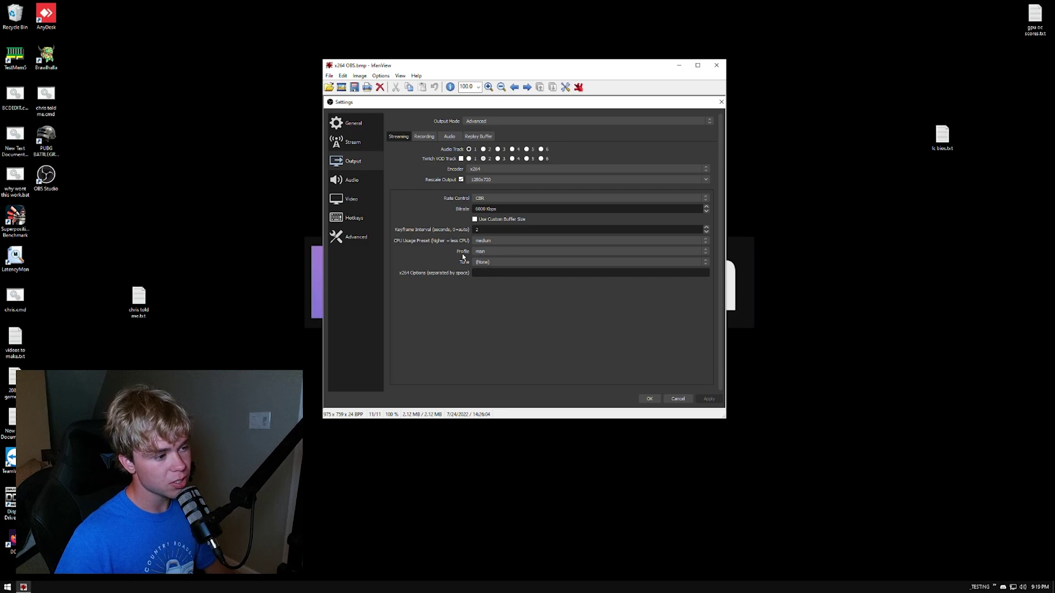
Launch OBS Studio from the Start search and open Settings on the Output page
left_click(15, 586)
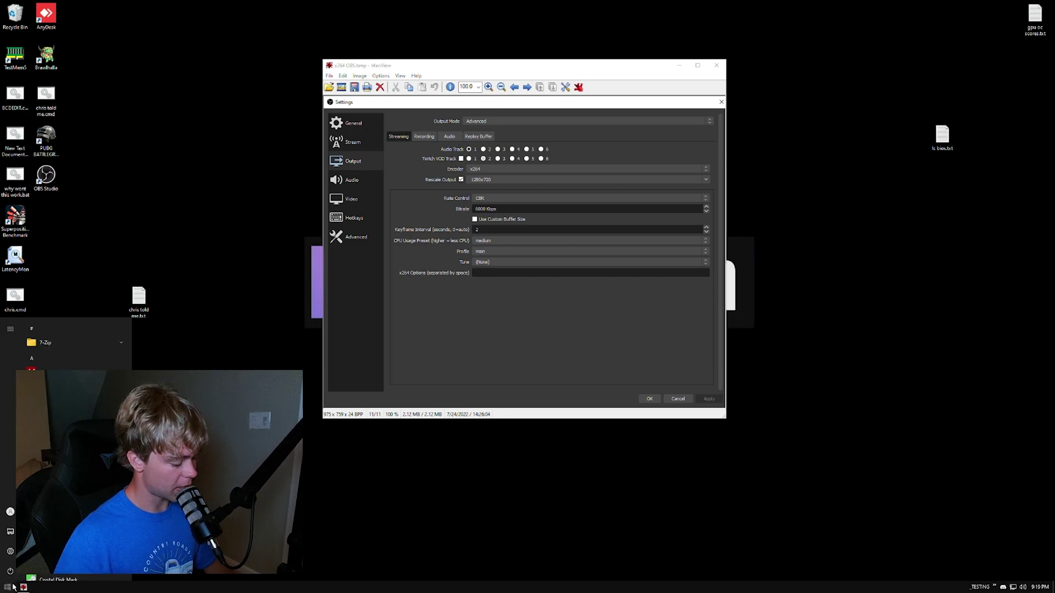
type("obs")
key("Return")
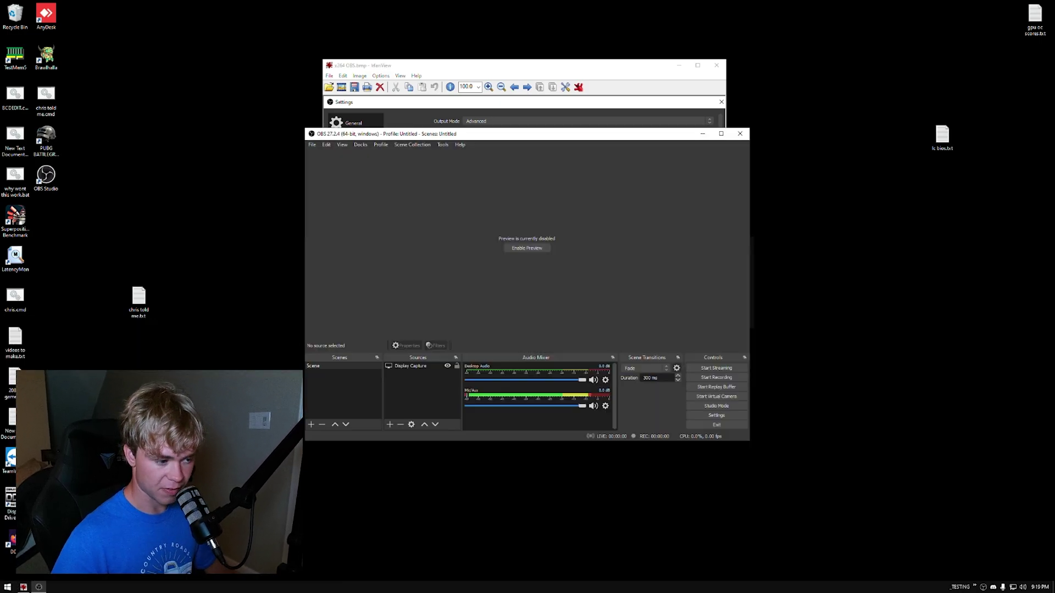
left_click(708, 416)
left_click(355, 194)
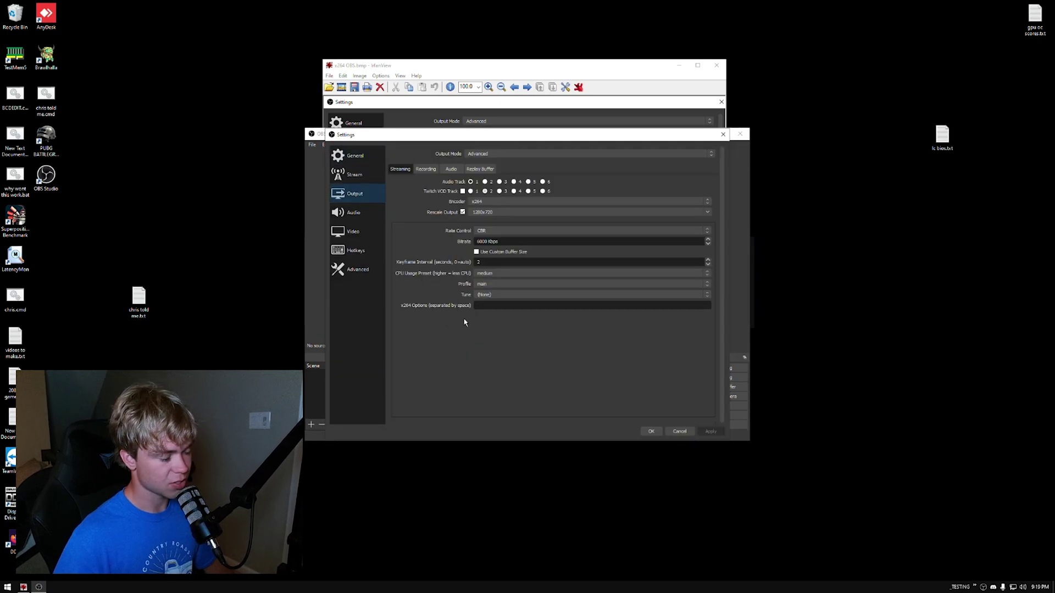
Set the x264 CPU Usage Preset to fast and apply the change
left_click(494, 273)
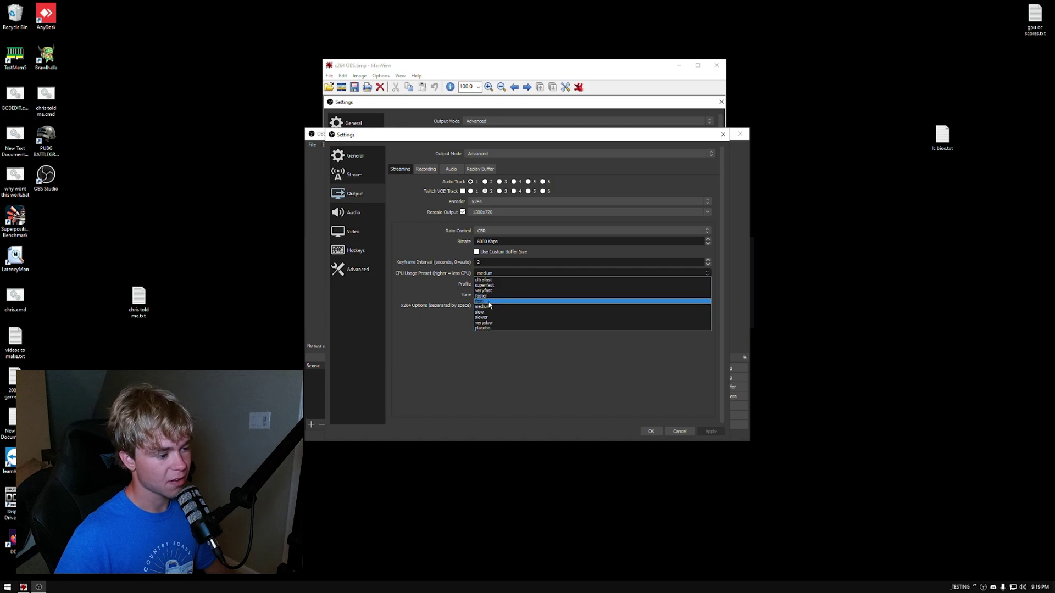
left_click(496, 301)
left_click(709, 428)
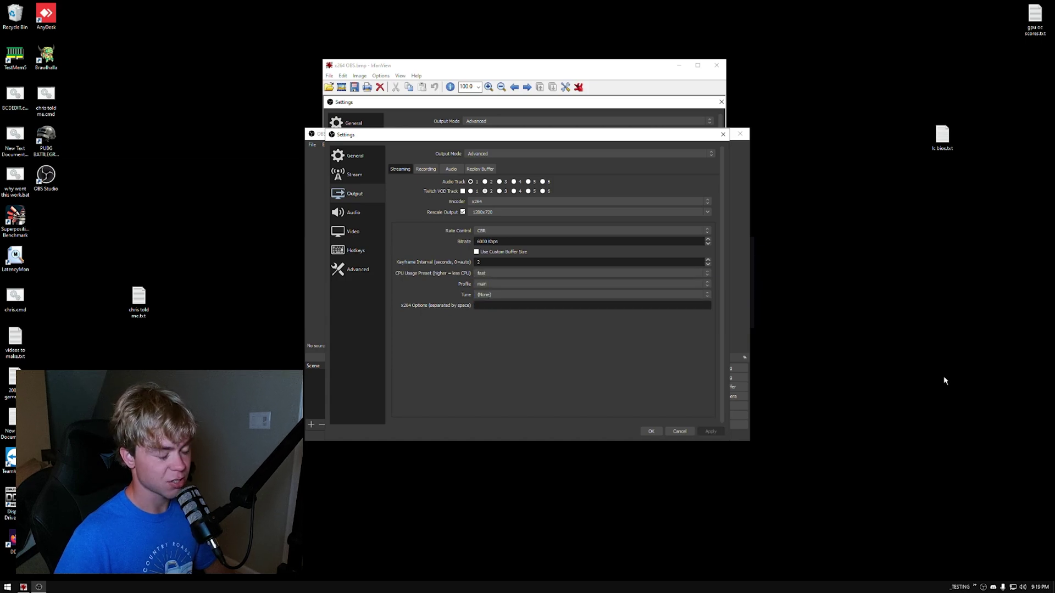
left_click(513, 273)
left_click(528, 350)
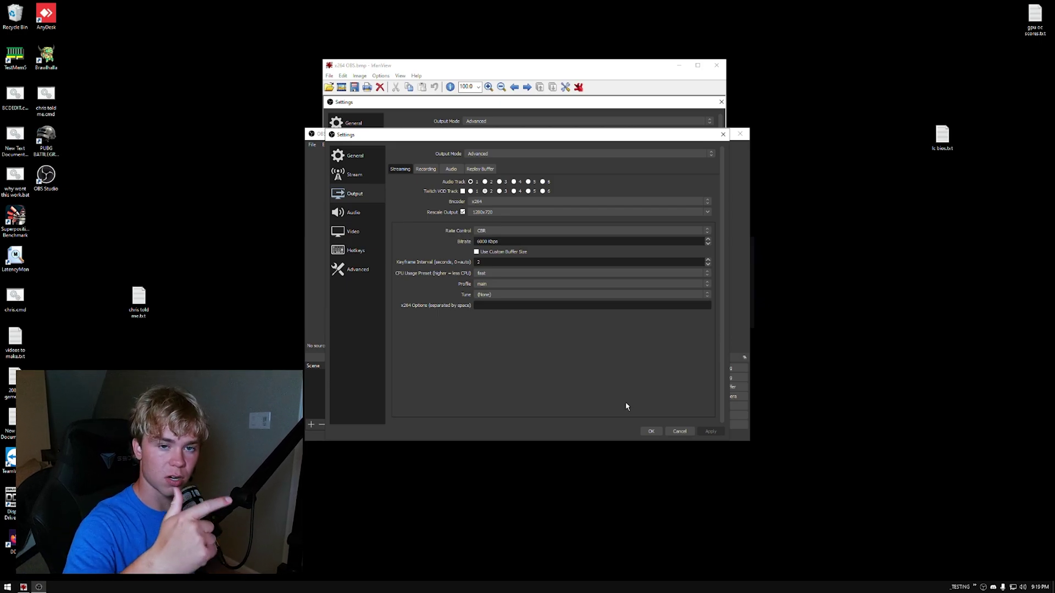
Save and close the OBS settings, then close the x264 screenshot in IrfanView
left_click(649, 431)
key("alt+Tab")
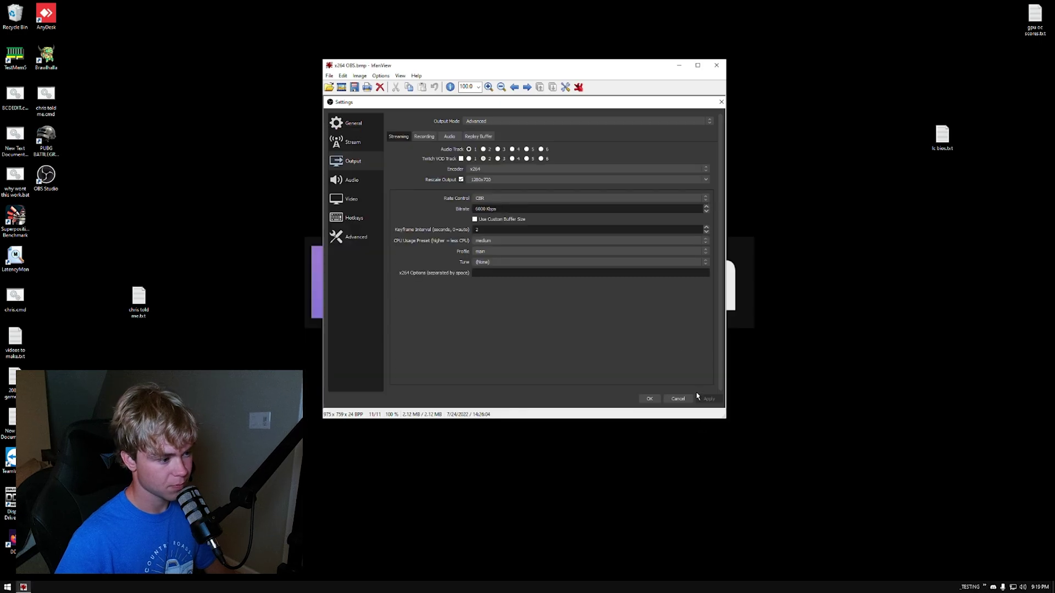
key("Escape")
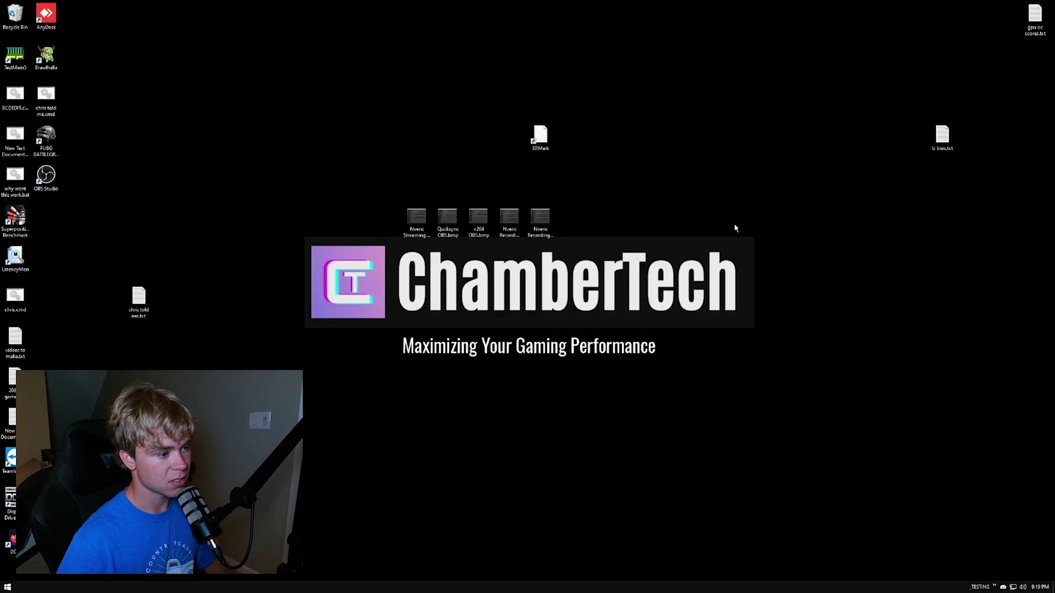
Relaunch OBS Studio from the Start search and reopen Settings on the Output page
key("super")
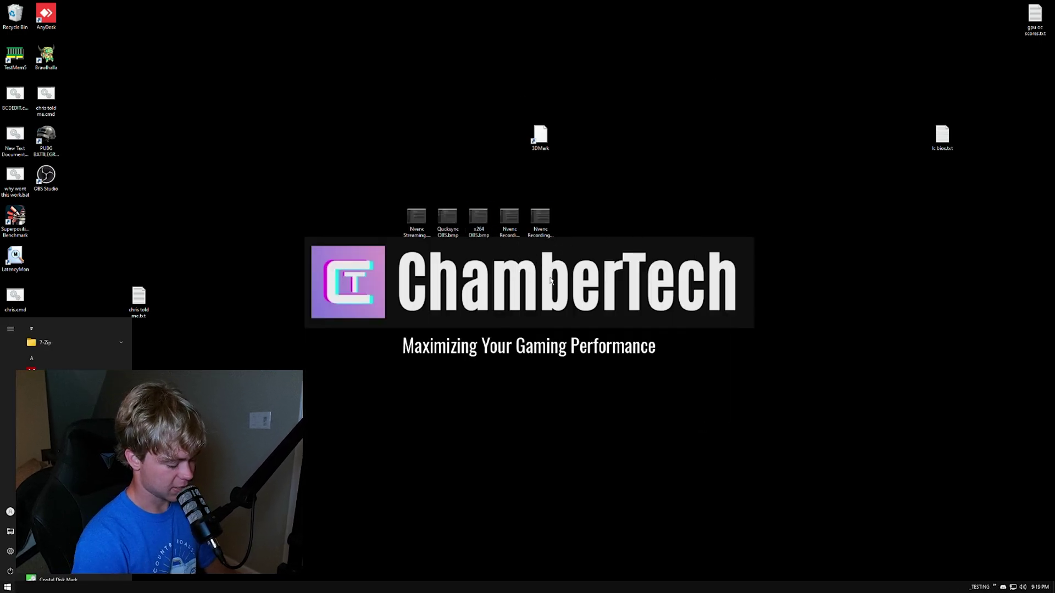
key("super")
key("super")
type("obs")
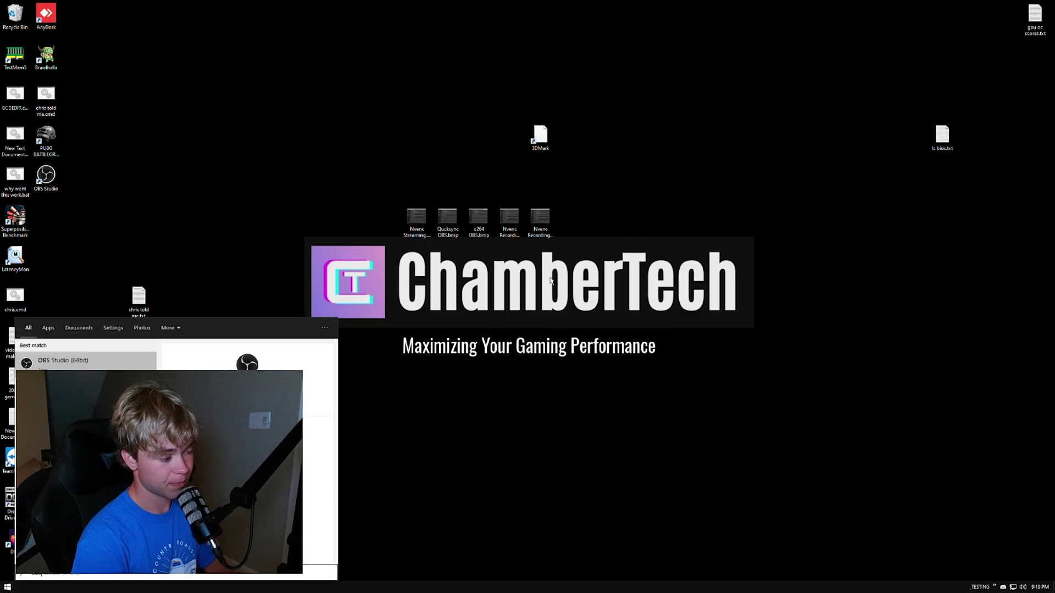
key("Return")
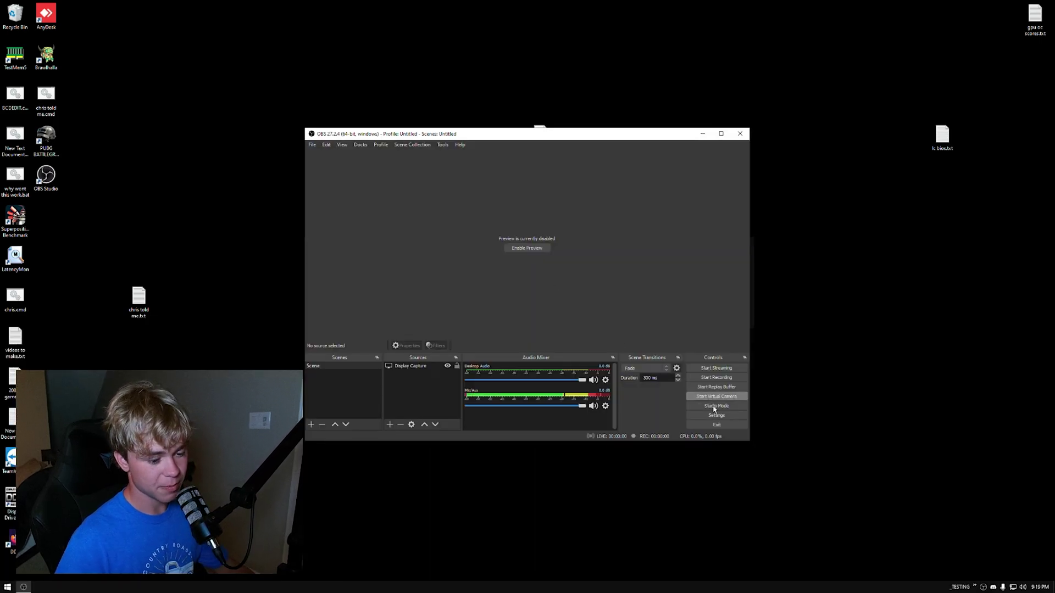
left_click(724, 416)
left_click(358, 198)
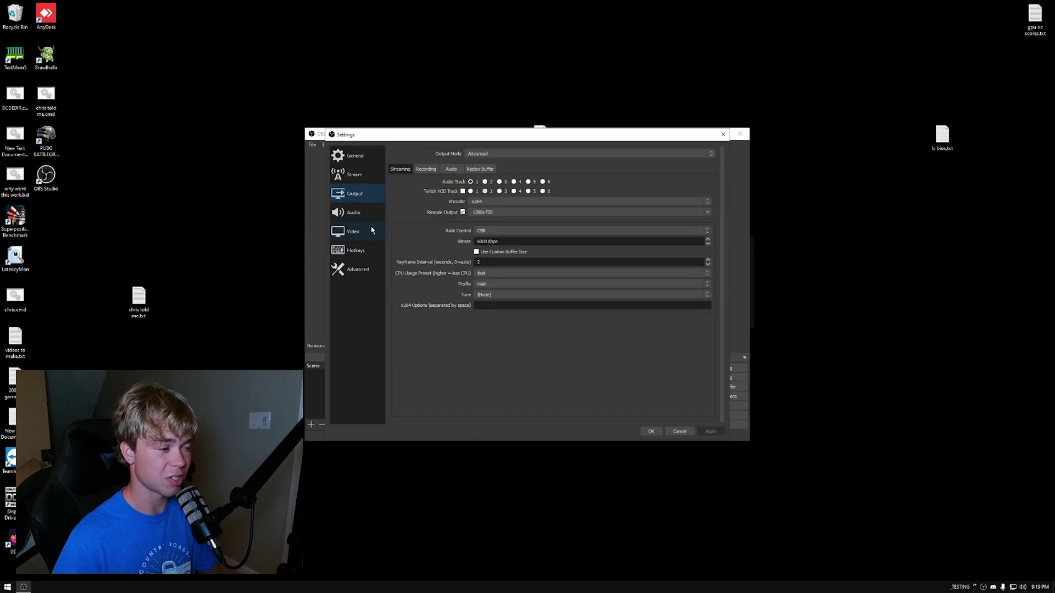
On the Recording tab, keep the H264/AVC encoder and select the Indistinguishable Recording preset
left_click(424, 171)
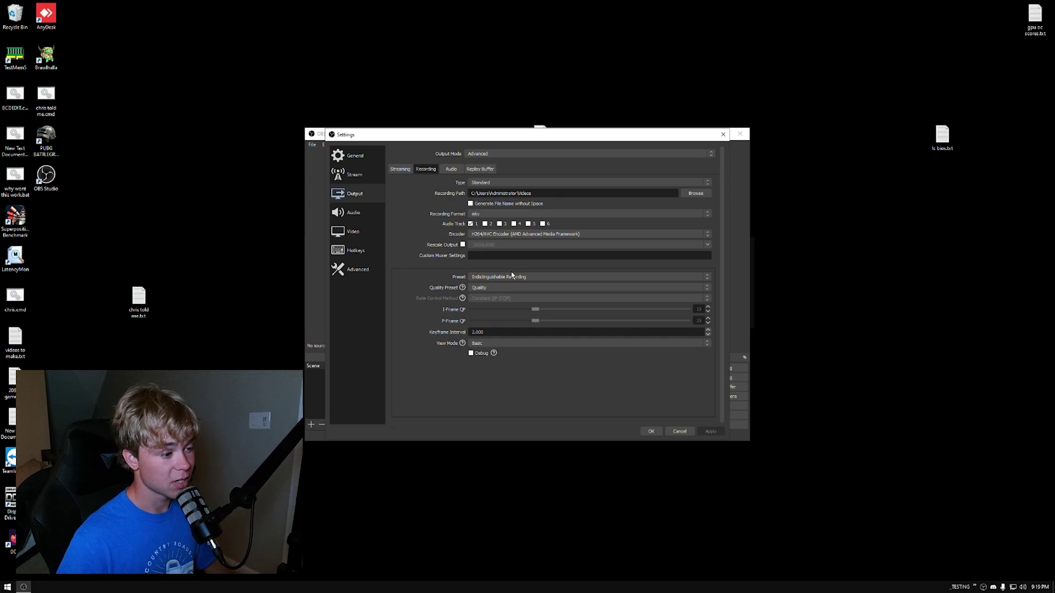
left_click(501, 236)
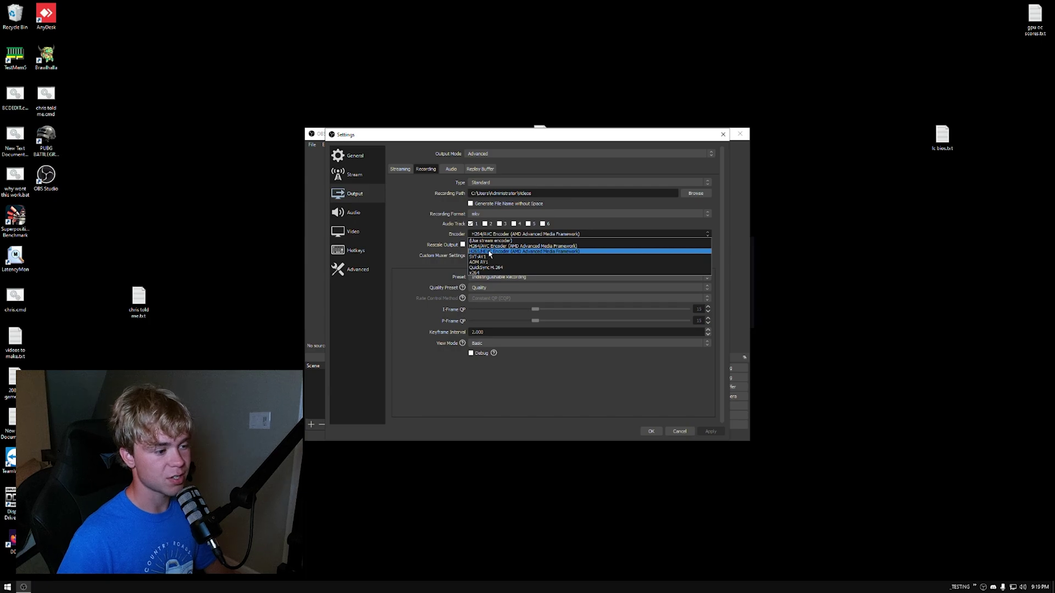
left_click(421, 278)
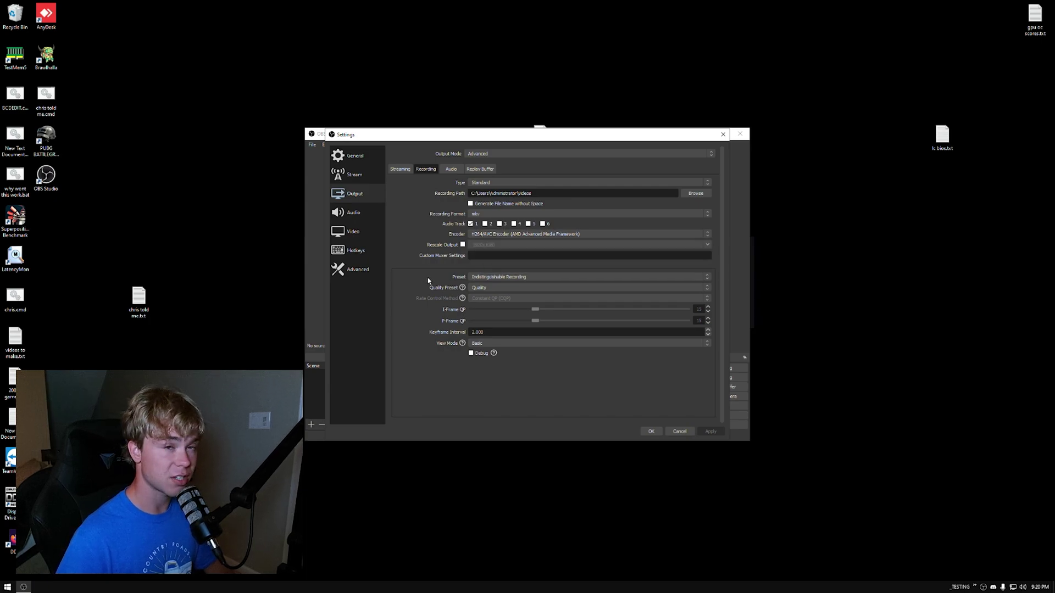
left_click(493, 278)
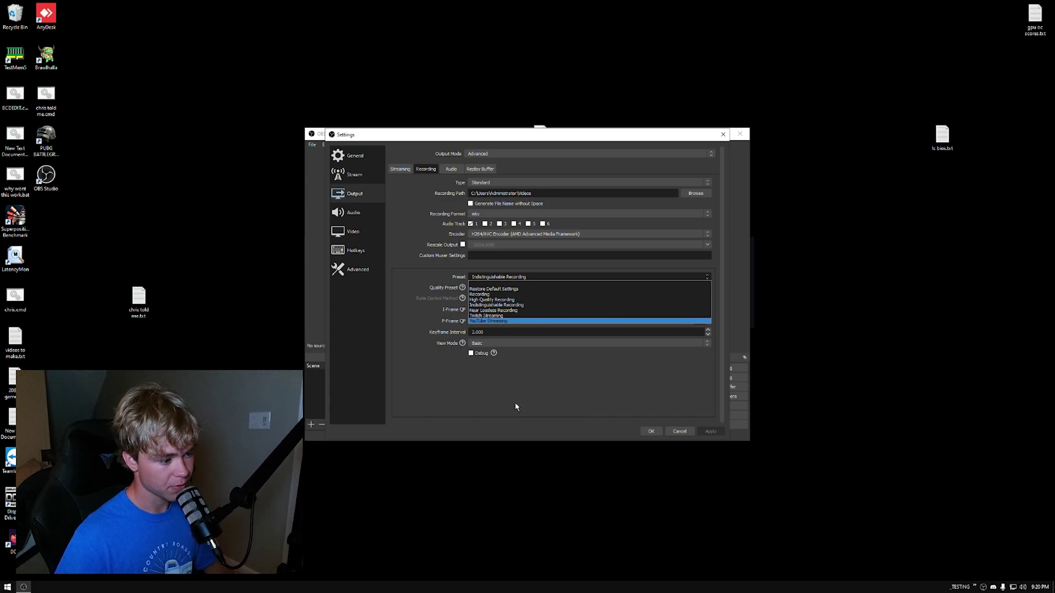
left_click(484, 306)
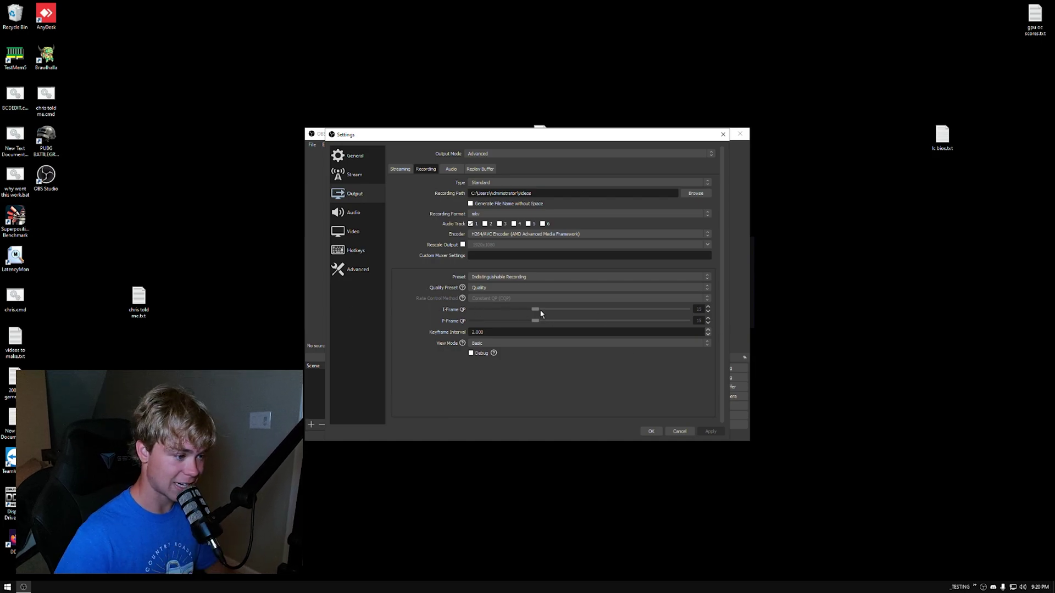
Try the YouTube Streaming, Twitch Streaming and High Quality Recording presets, then return to Indistinguishable Recording
left_click(486, 278)
left_click(487, 321)
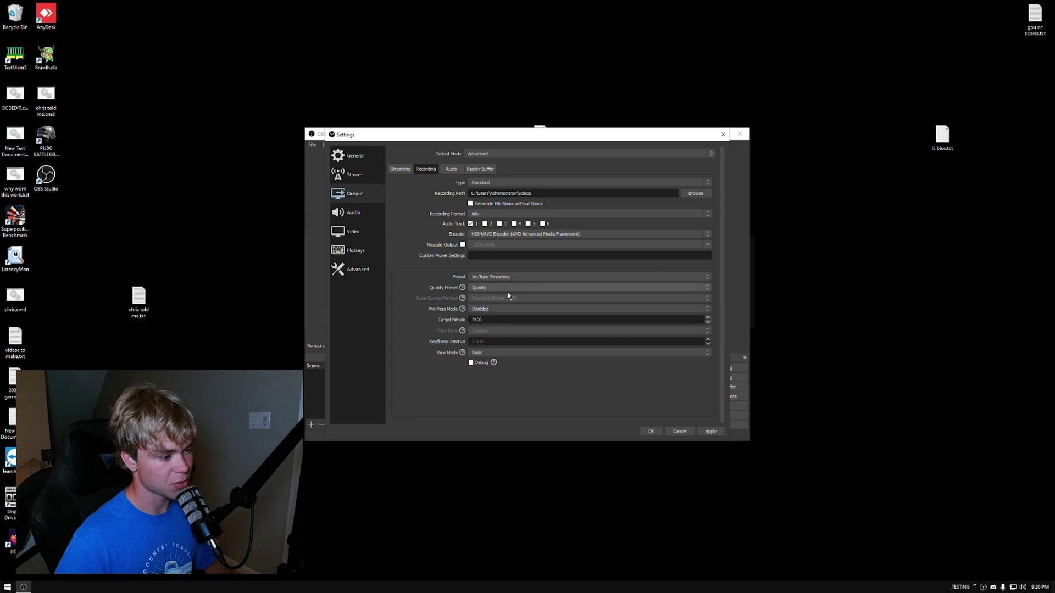
left_click(490, 278)
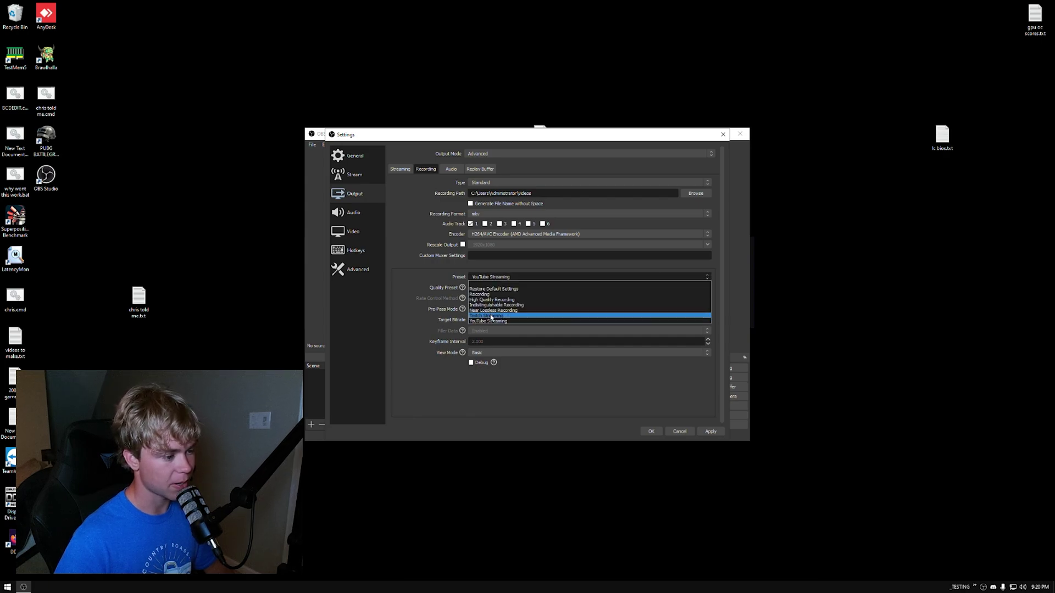
left_click(489, 314)
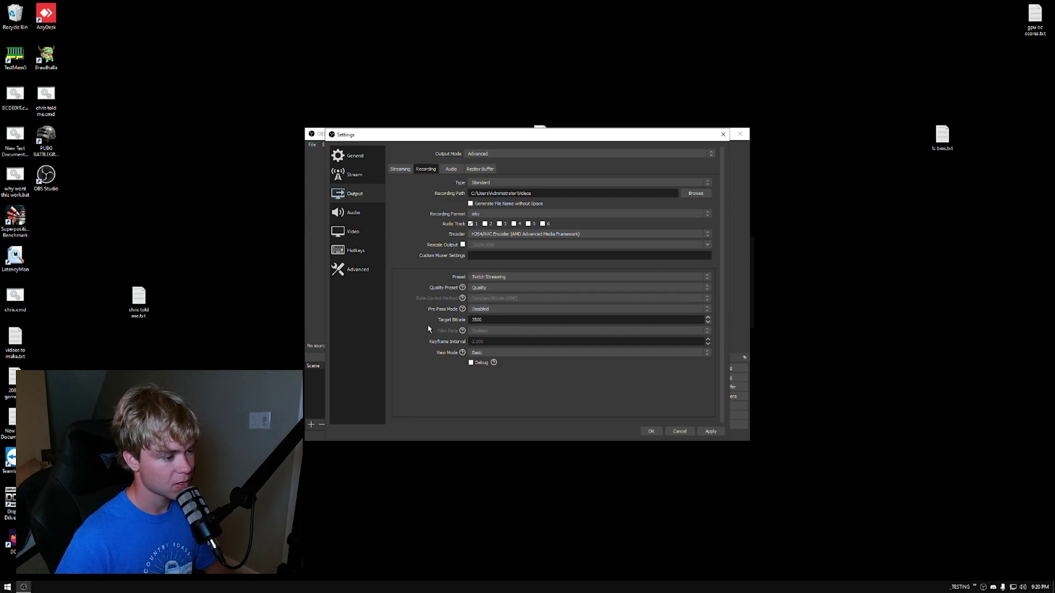
left_click(493, 278)
left_click(498, 300)
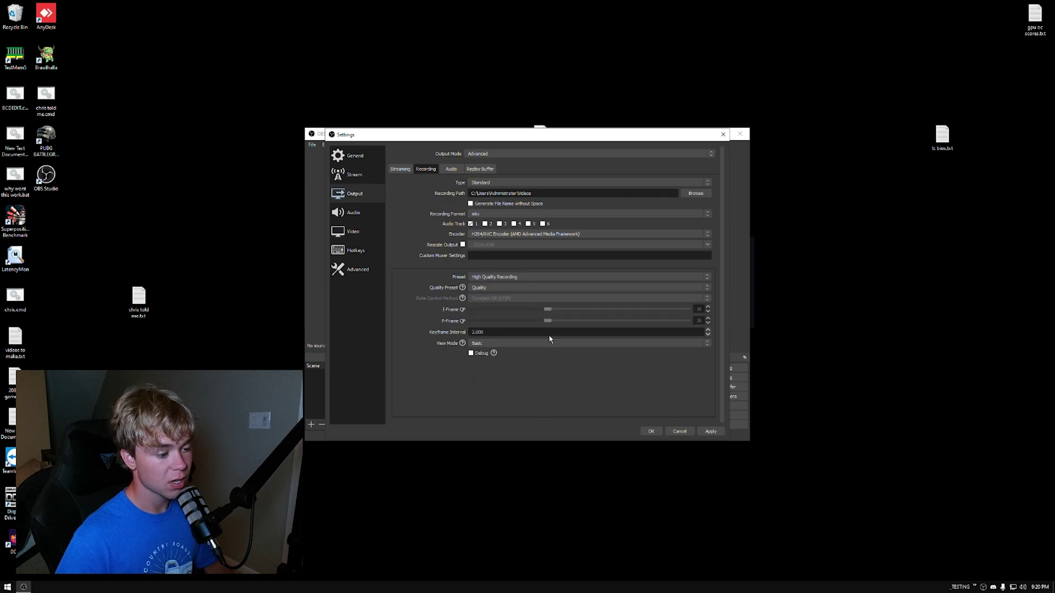
left_click(519, 278)
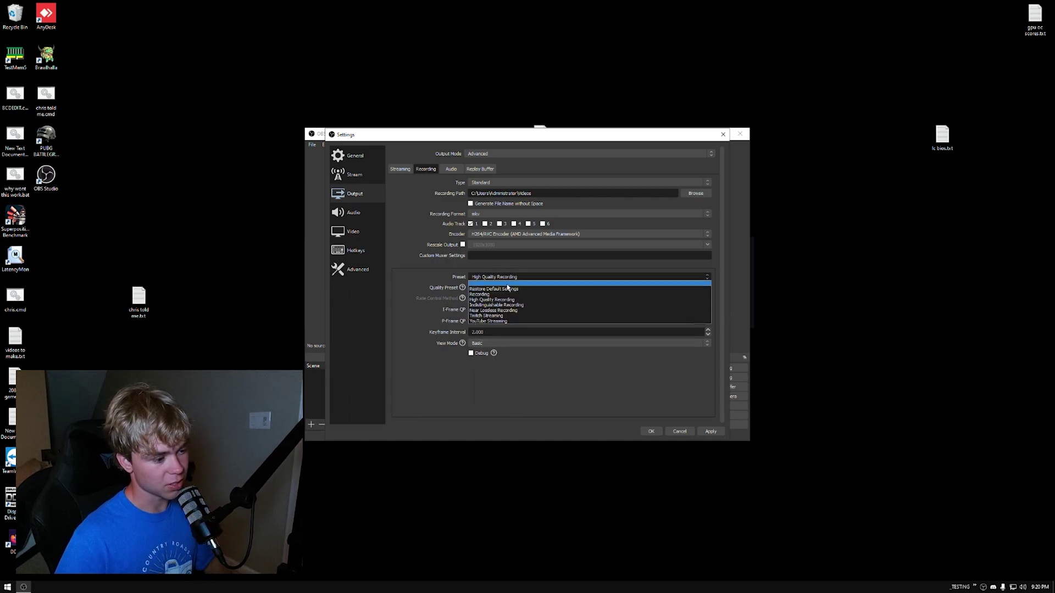
left_click(501, 309)
left_click(499, 277)
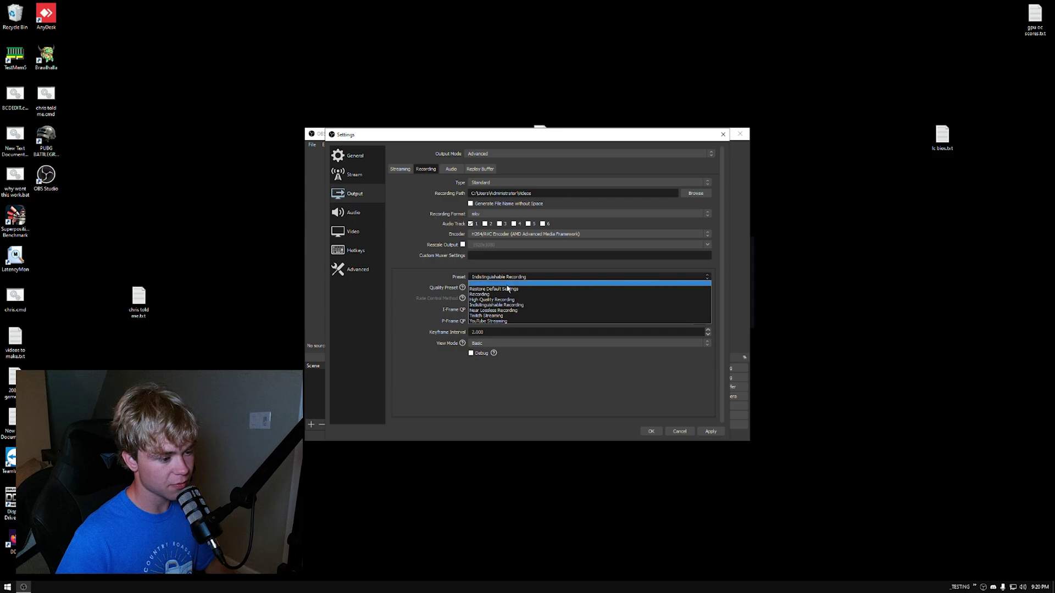
left_click(499, 281)
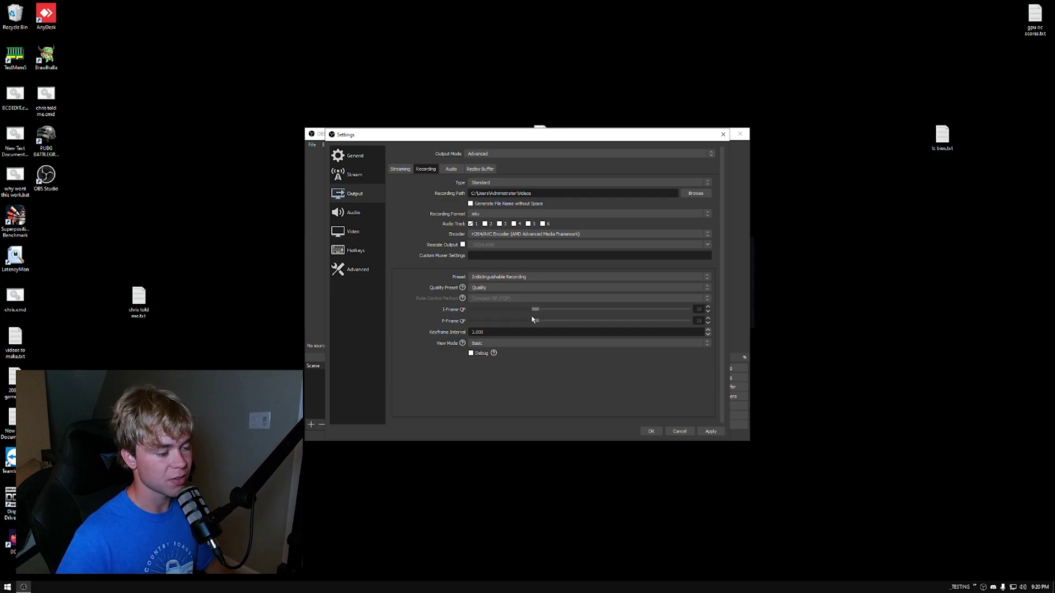